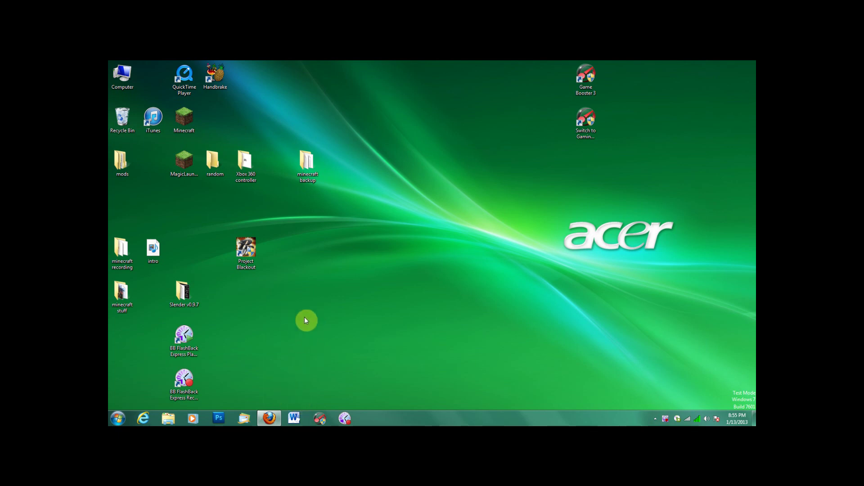
Switch to Firefox and download MagicLauncher_1.0.0.exe through the Magic Launcher forum topic, skipping the ad page and saving the file.
{"action": "left_click", "coordinate": [266, 420]}
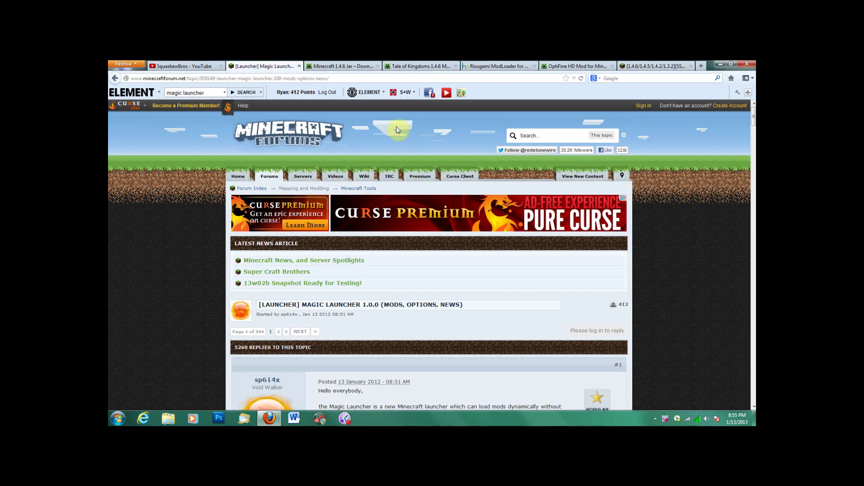
{"action": "scroll", "coordinate": [492, 266], "scroll_direction": "down", "scroll_amount": 5}
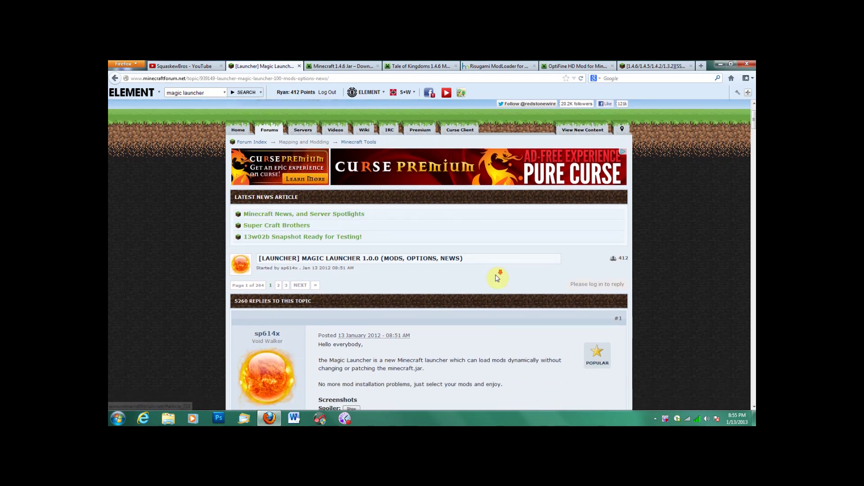
{"action": "scroll", "coordinate": [504, 276], "scroll_direction": "down", "scroll_amount": 2}
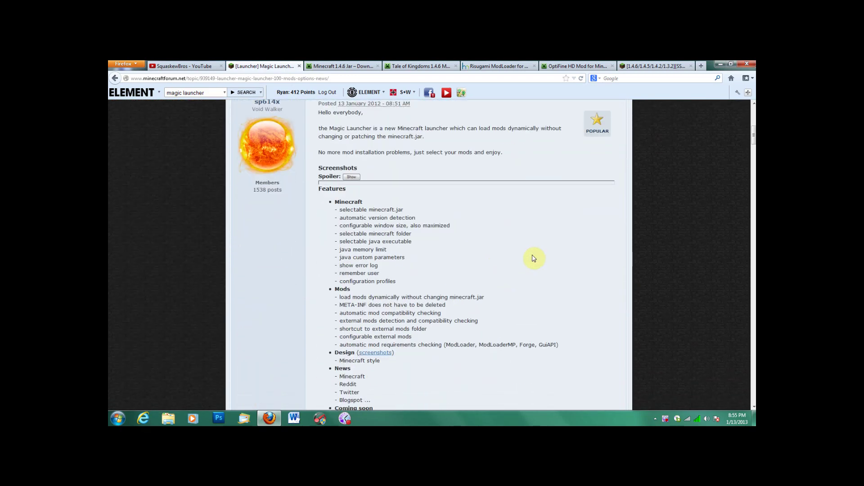
{"action": "scroll", "coordinate": [534, 258], "scroll_direction": "down", "scroll_amount": 6}
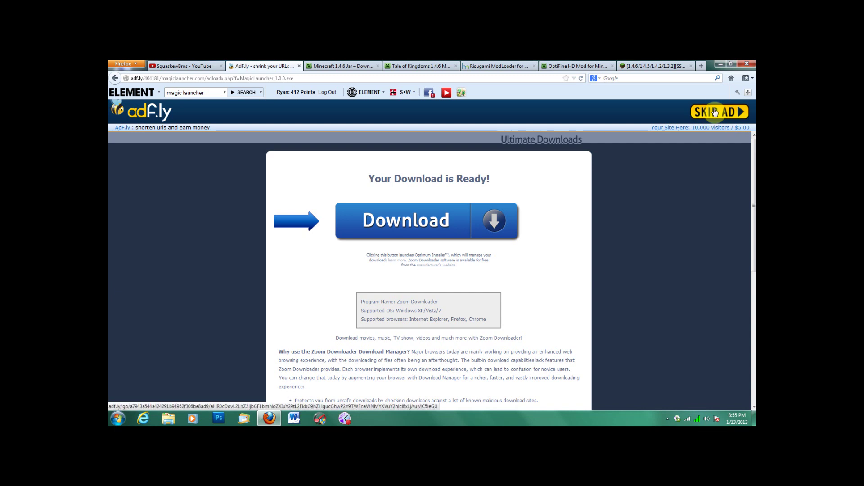
{"action": "left_click", "coordinate": [720, 116]}
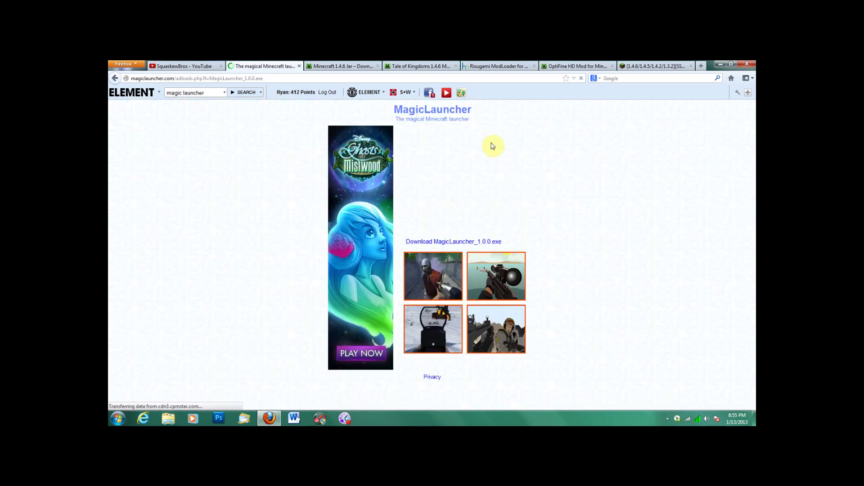
{"action": "left_click", "coordinate": [450, 243]}
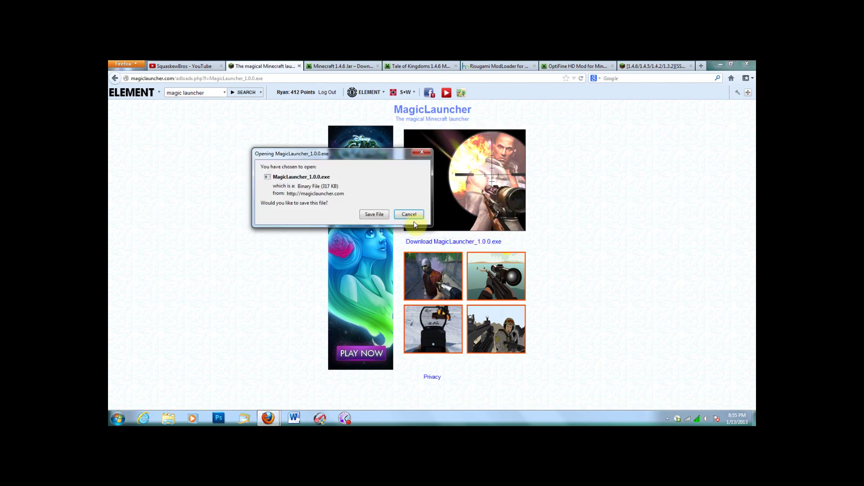
{"action": "left_click", "coordinate": [374, 216]}
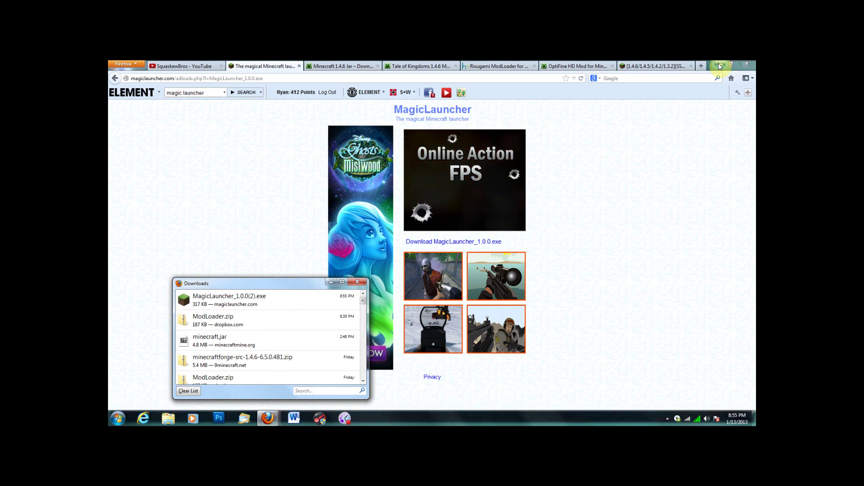
Minimise the browser and close the PlanetSide 2 pop-up window to reach the desktop.
{"action": "left_click", "coordinate": [718, 63]}
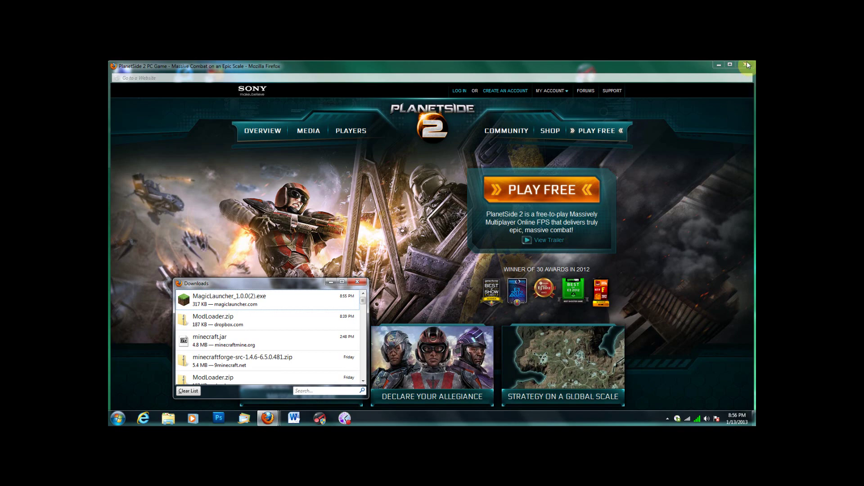
{"action": "left_click", "coordinate": [745, 64]}
{"action": "left_click", "coordinate": [720, 64]}
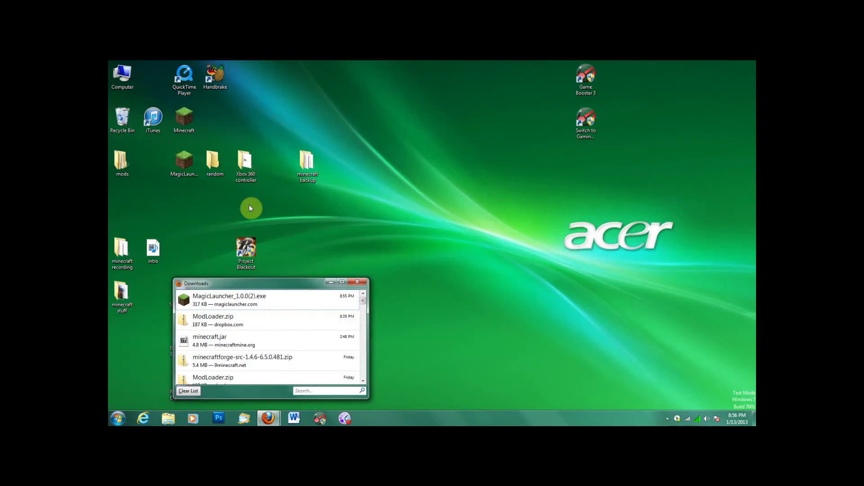
Create a new folder on the desktop with its default name and move the MagicLauncher icon beside it.
{"action": "left_click", "coordinate": [352, 194]}
{"action": "right_click", "coordinate": [353, 194]}
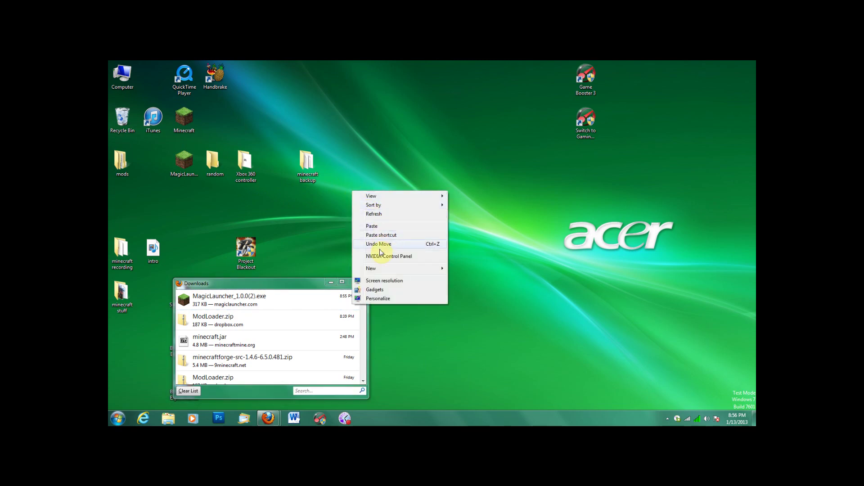
{"action": "mouse_move", "coordinate": [377, 269]}
{"action": "left_click", "coordinate": [465, 270]}
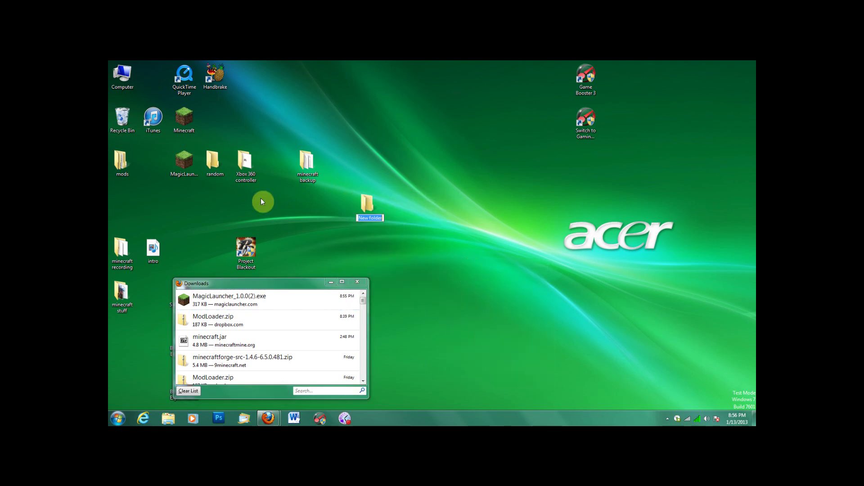
{"action": "left_click", "coordinate": [367, 205]}
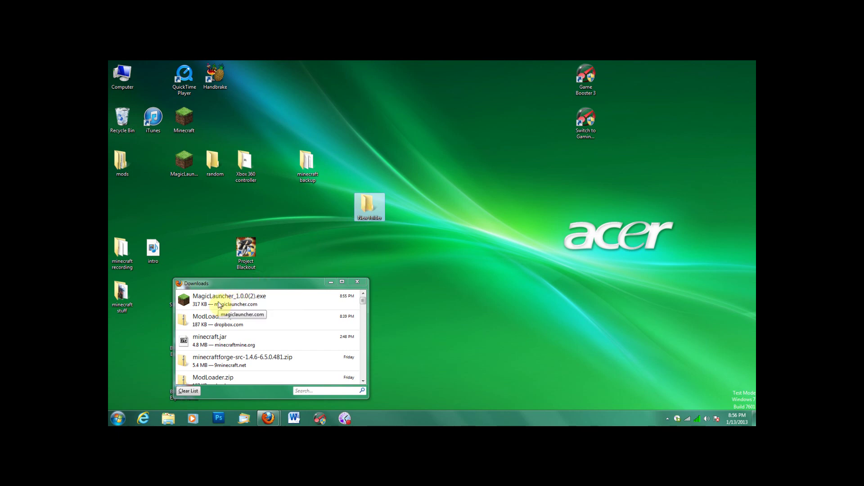
{"action": "left_click", "coordinate": [202, 248]}
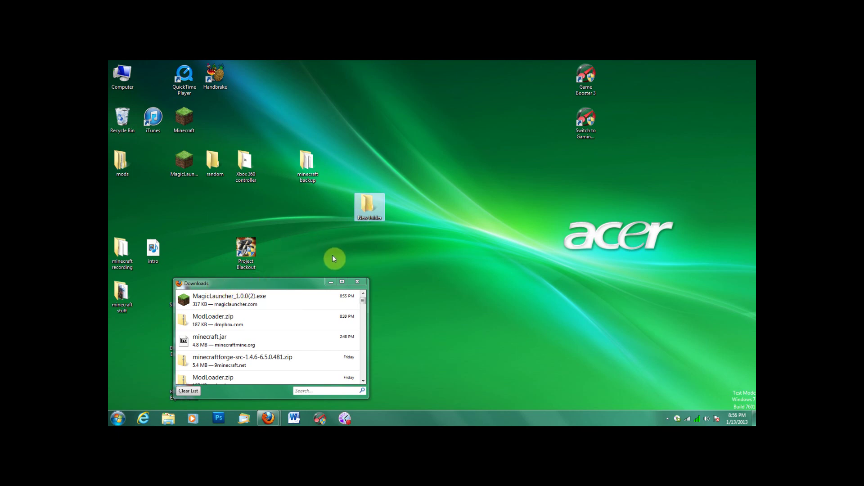
{"action": "left_click", "coordinate": [190, 168]}
{"action": "left_click_drag", "start_coordinate": [190, 167], "coordinate": [329, 208]}
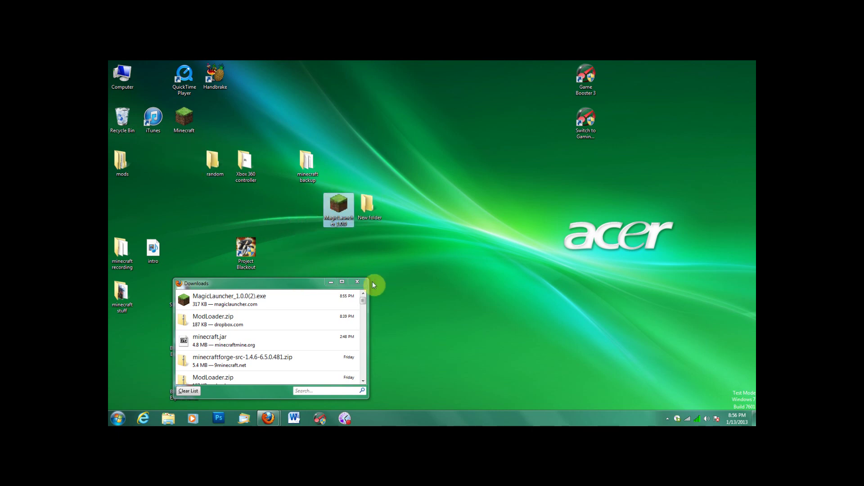
Return to Firefox and download the Minecraft 1.4.6 jar client from the Minecraft 1.4.6 Jar page, saving minecraft.jar.
{"action": "left_click", "coordinate": [268, 418]}
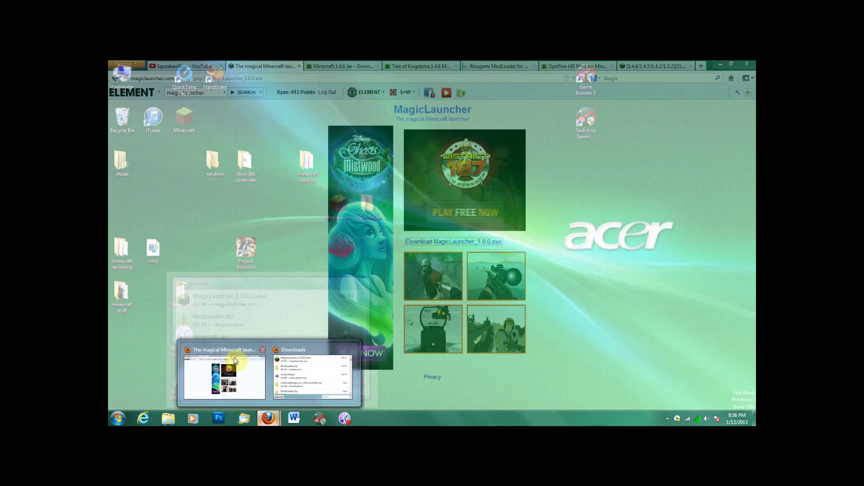
{"action": "left_click", "coordinate": [232, 360]}
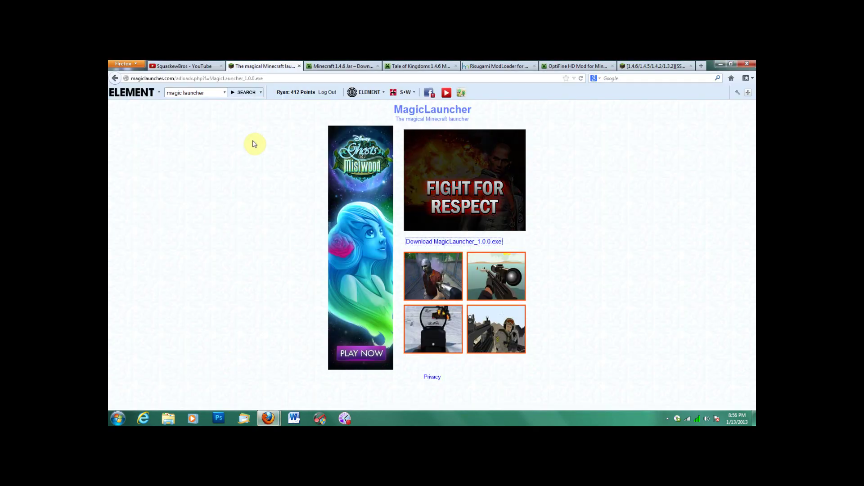
{"action": "left_click", "coordinate": [339, 66]}
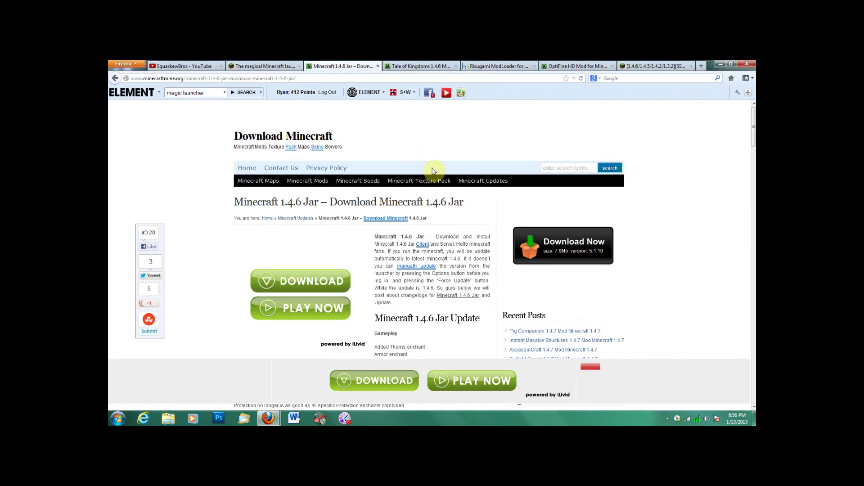
{"action": "scroll", "coordinate": [439, 219], "scroll_direction": "down", "scroll_amount": 3}
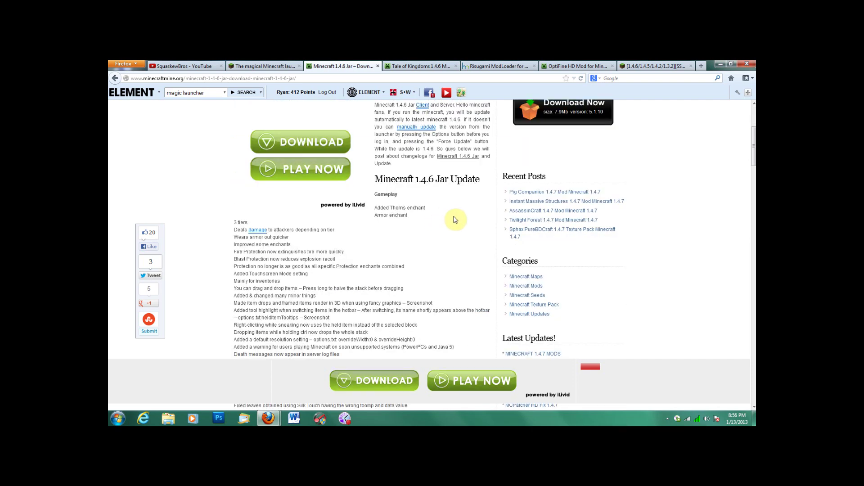
{"action": "scroll", "coordinate": [455, 219], "scroll_direction": "down", "scroll_amount": 3}
{"action": "scroll", "coordinate": [454, 219], "scroll_direction": "down", "scroll_amount": 3}
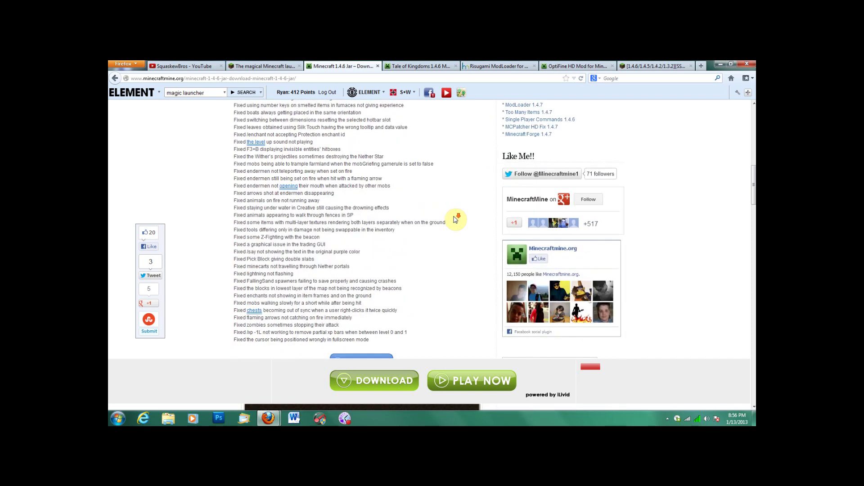
{"action": "scroll", "coordinate": [454, 219], "scroll_direction": "down", "scroll_amount": 3}
{"action": "scroll", "coordinate": [454, 219], "scroll_direction": "down", "scroll_amount": 6}
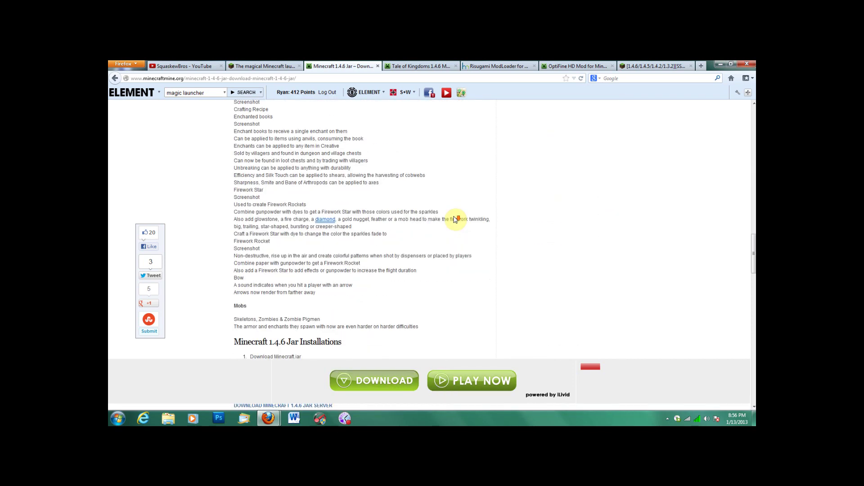
{"action": "scroll", "coordinate": [454, 219], "scroll_direction": "down", "scroll_amount": 5}
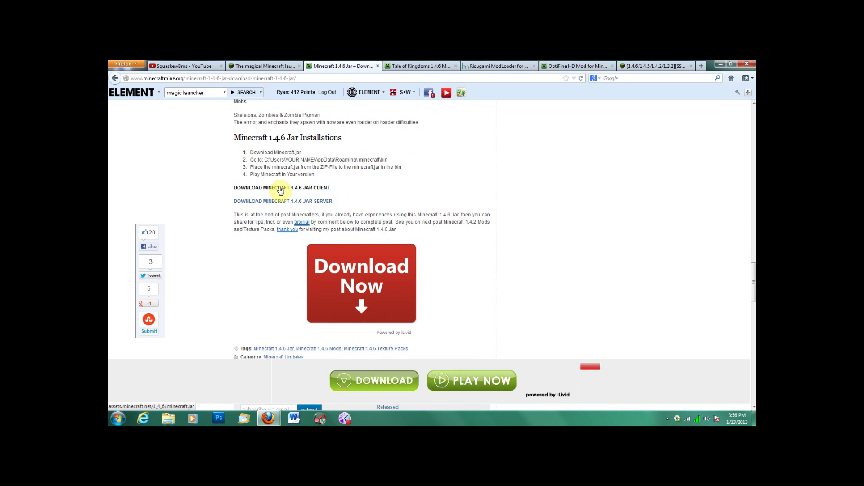
{"action": "left_click", "coordinate": [280, 189]}
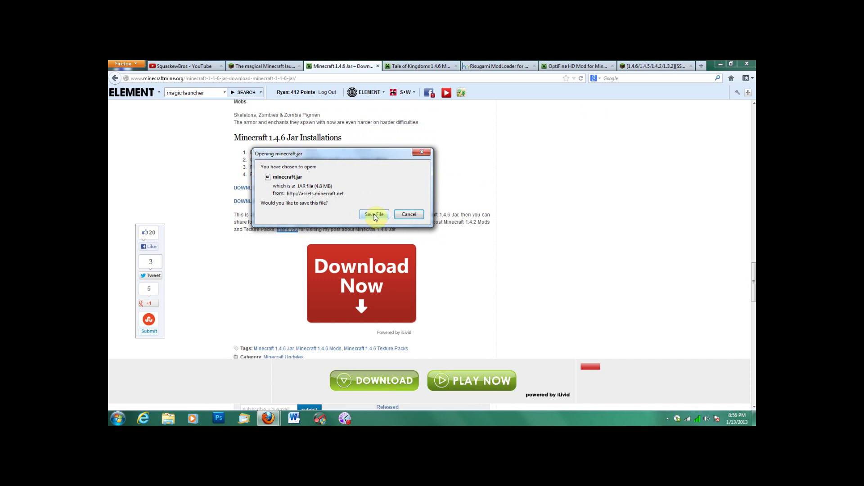
{"action": "left_click", "coordinate": [374, 215]}
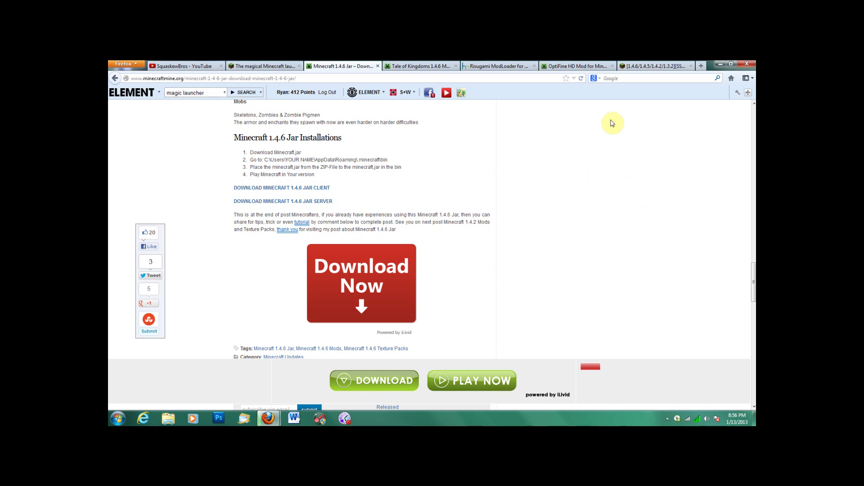
Minimise the browser, view the contents of the new desktop folder, and minimise the folder window.
{"action": "left_click", "coordinate": [719, 64]}
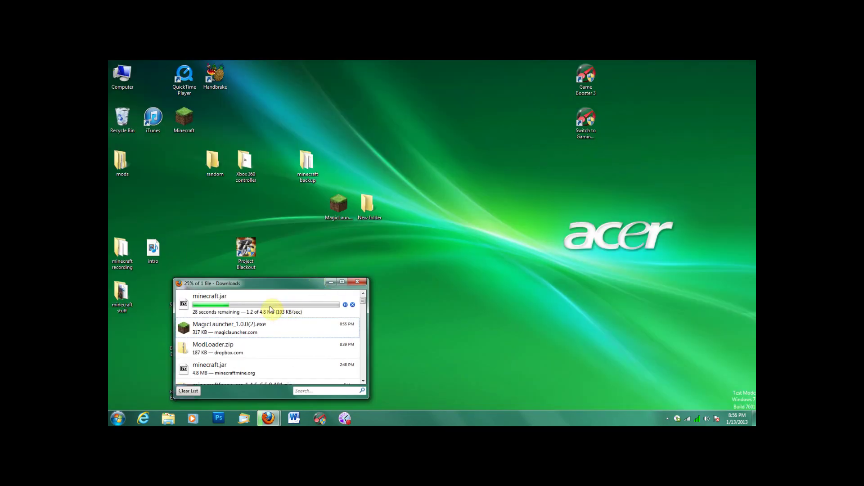
{"action": "double_click", "coordinate": [367, 205]}
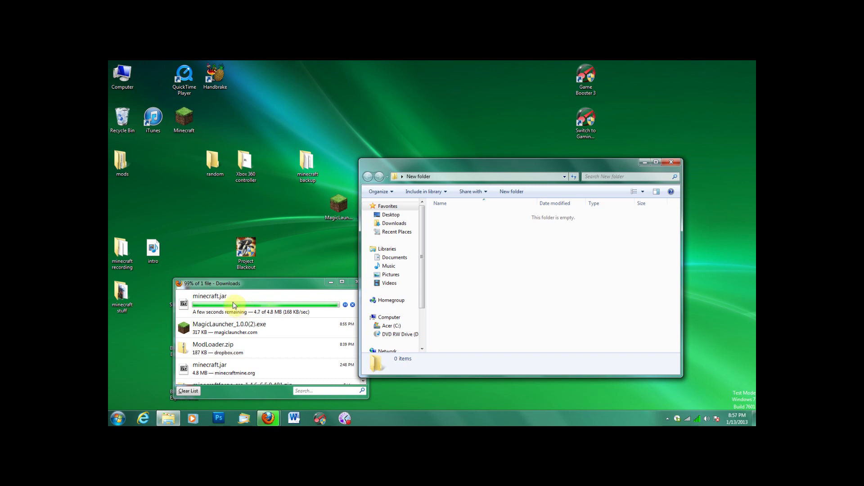
{"action": "left_click", "coordinate": [645, 162]}
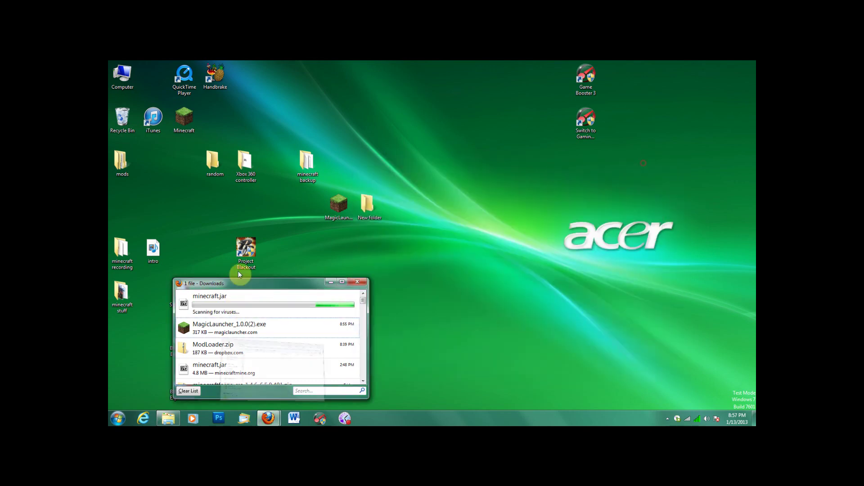
Open the AppData\Roaming folder through Run, examine the jar files in .minecraft\bin, and close the folder window.
{"action": "left_click", "coordinate": [114, 420]}
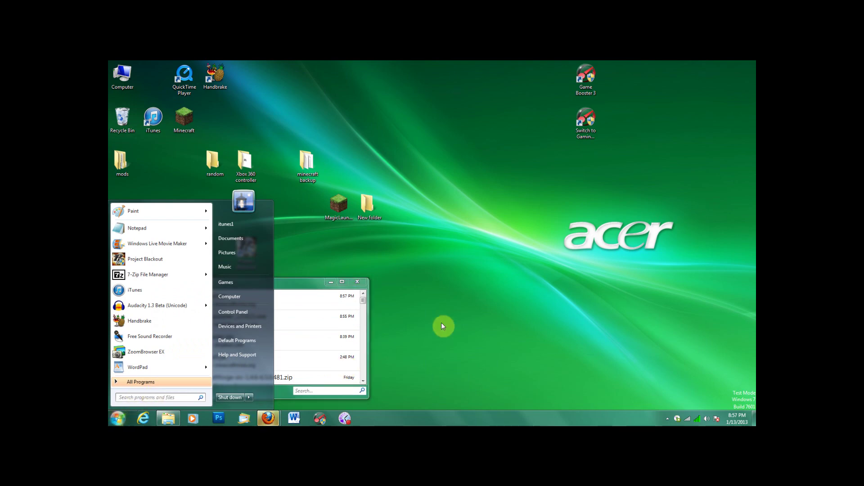
{"action": "type", "text": "run"}
{"action": "key", "text": "Return"}
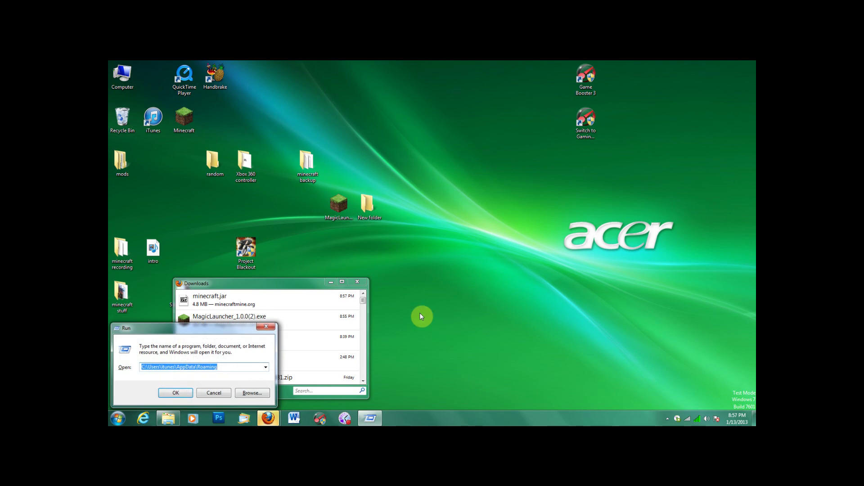
{"action": "left_click", "coordinate": [175, 394]}
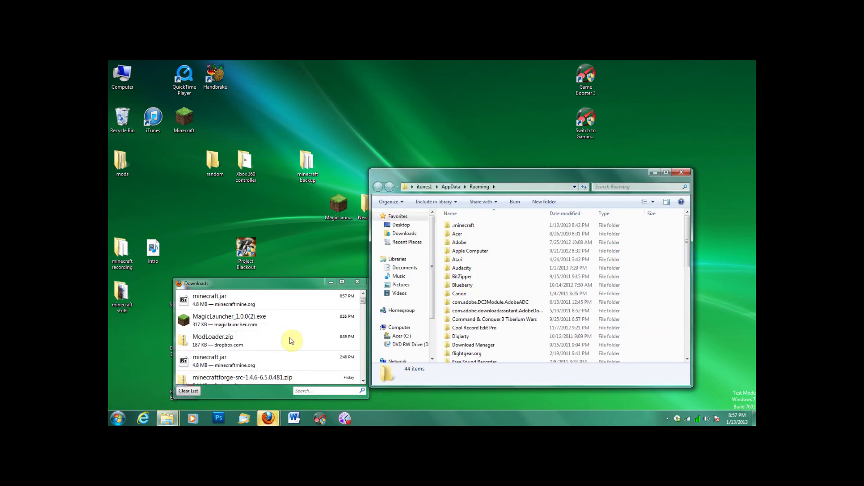
{"action": "double_click", "coordinate": [482, 228]}
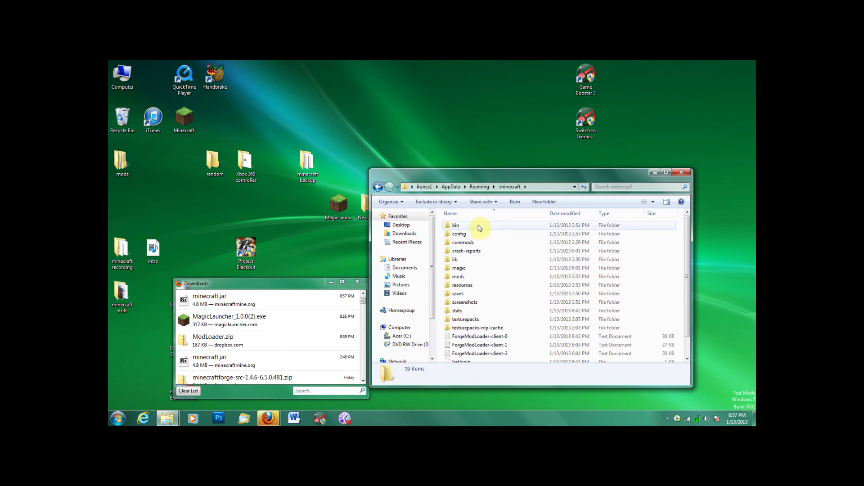
{"action": "double_click", "coordinate": [480, 228]}
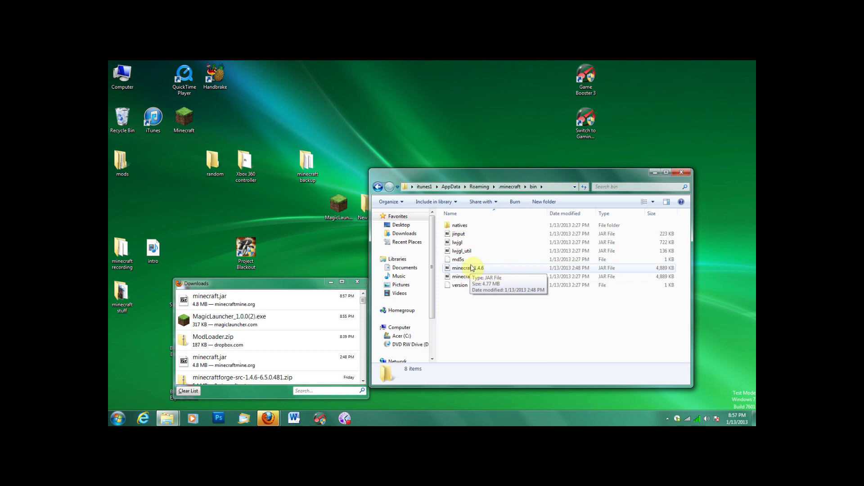
{"action": "left_click", "coordinate": [679, 171]}
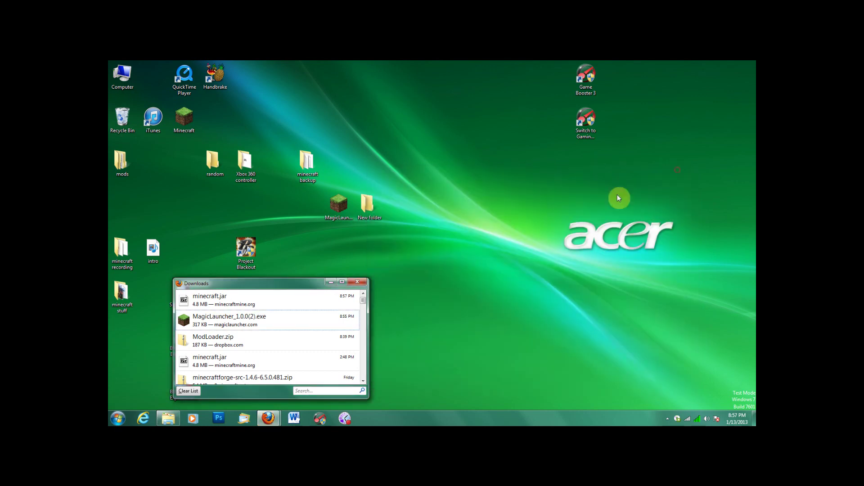
Close the Downloads window, return to Firefox and save Tale of Kingdoms V1.4.2.4.zip from the Tale of Kingdoms 1.4.6 Mod page.
{"action": "left_click", "coordinate": [356, 284]}
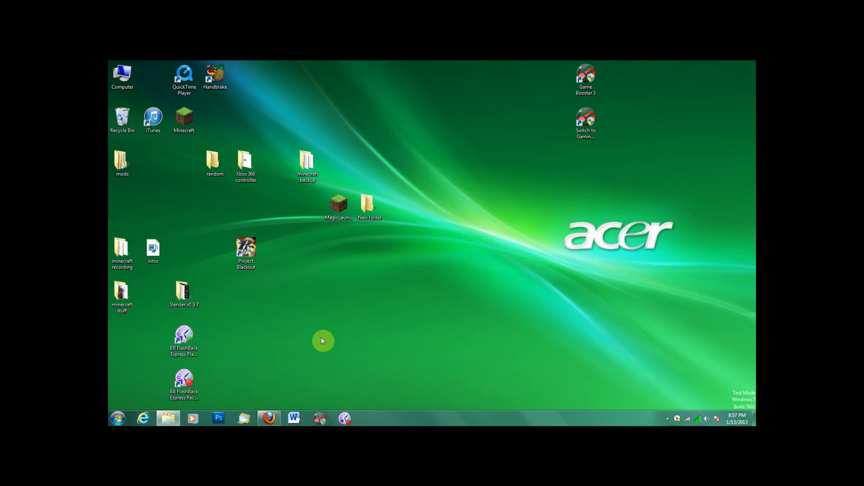
{"action": "left_click", "coordinate": [268, 418]}
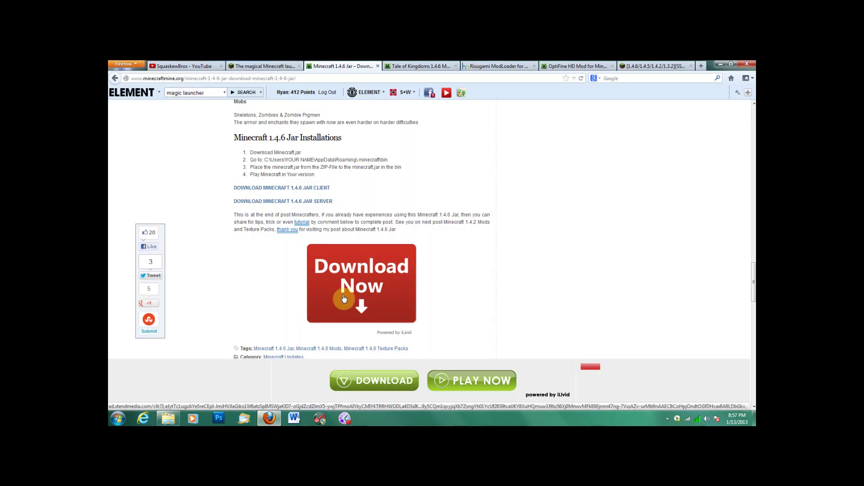
{"action": "left_click", "coordinate": [418, 67]}
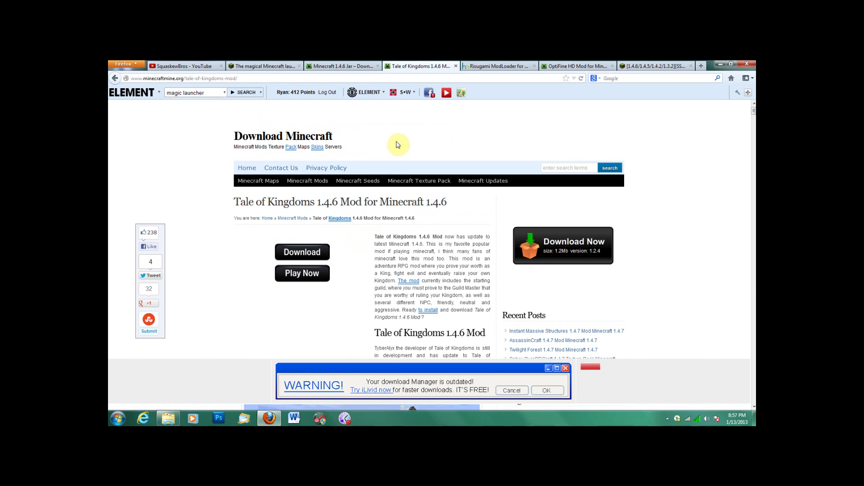
{"action": "scroll", "coordinate": [365, 210], "scroll_direction": "down", "scroll_amount": 10}
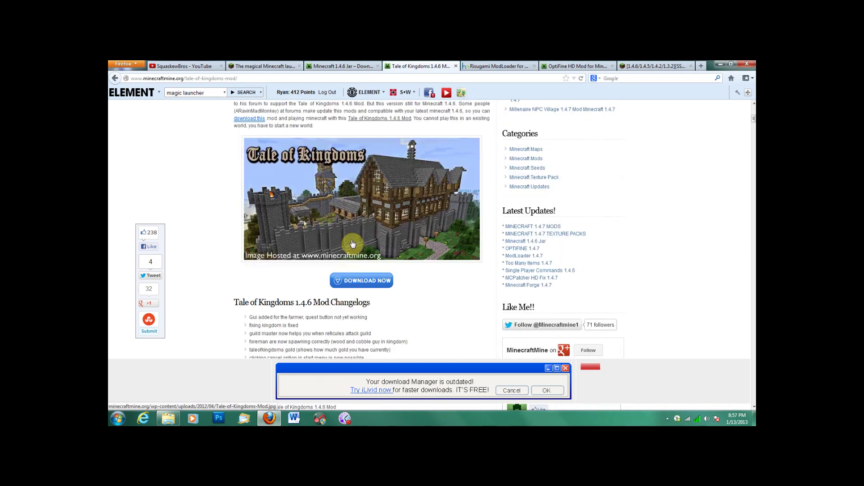
{"action": "scroll", "coordinate": [352, 243], "scroll_direction": "down", "scroll_amount": 3}
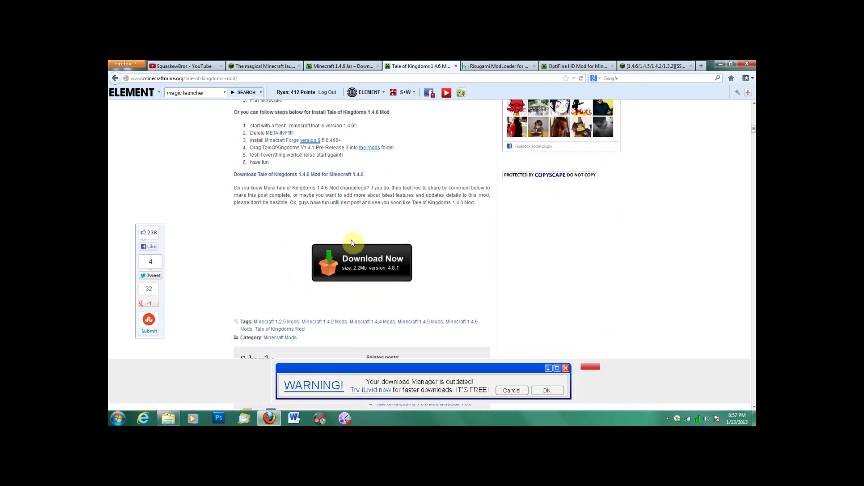
{"action": "left_click", "coordinate": [296, 179]}
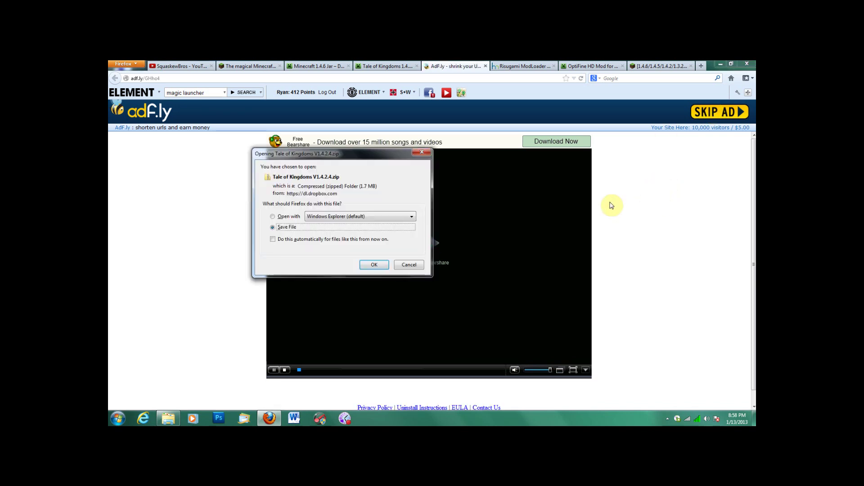
{"action": "left_click", "coordinate": [375, 266]}
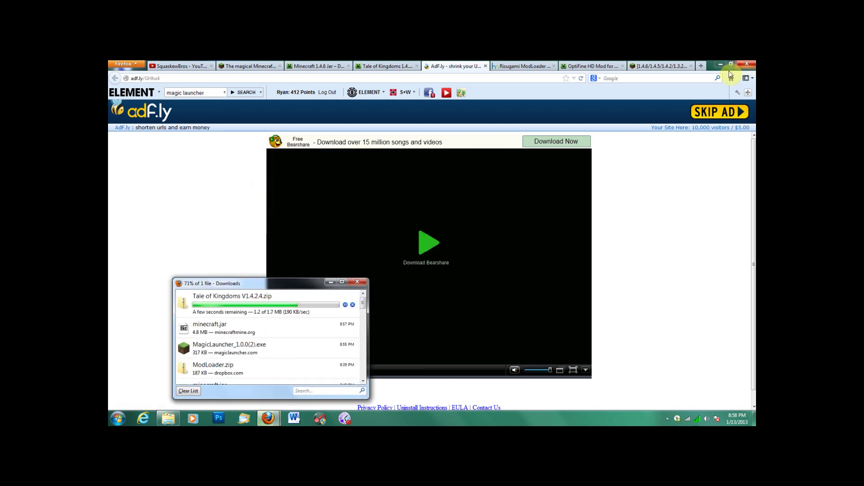
Minimise the browser, open the desktop's New folder and place the downloaded Tale of Kingdoms V1.4.2.4.zip in it.
{"action": "left_click", "coordinate": [721, 64]}
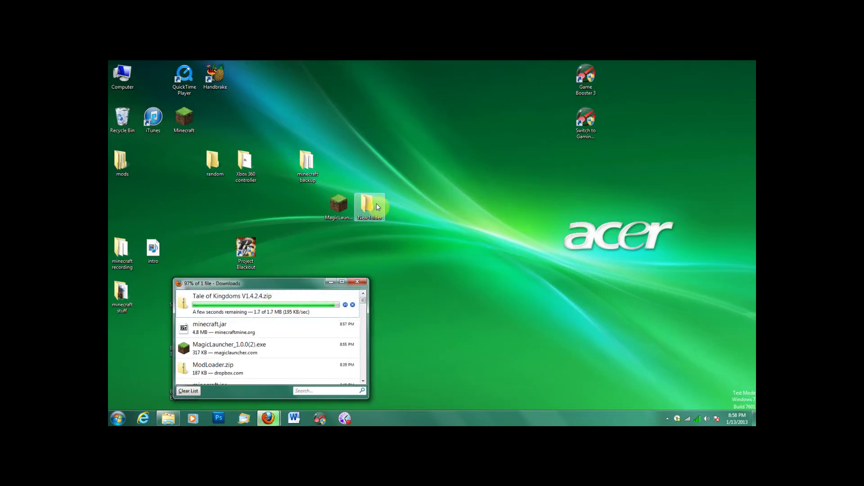
{"action": "double_click", "coordinate": [369, 206]}
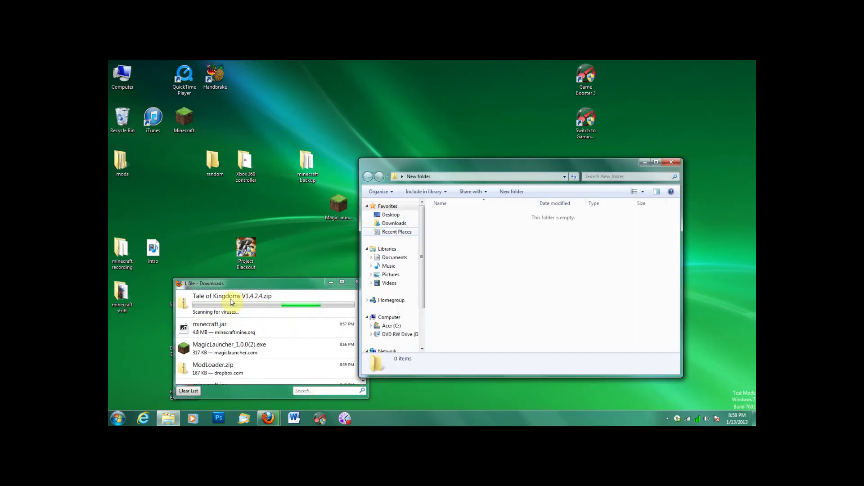
{"action": "left_click_drag", "start_coordinate": [226, 301], "coordinate": [495, 244]}
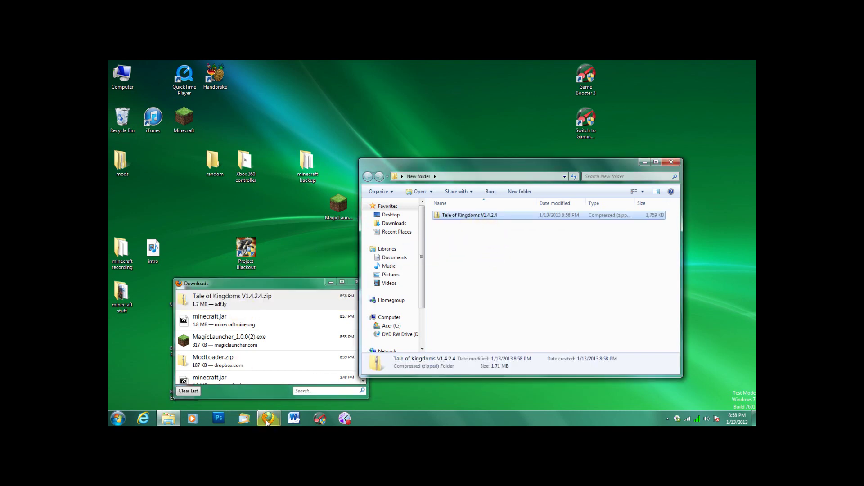
Return to Firefox, download ModLoader.zip from the Risugami ModLoader page and place it in the New folder.
{"action": "mouse_move", "coordinate": [268, 419]}
{"action": "mouse_move", "coordinate": [238, 364]}
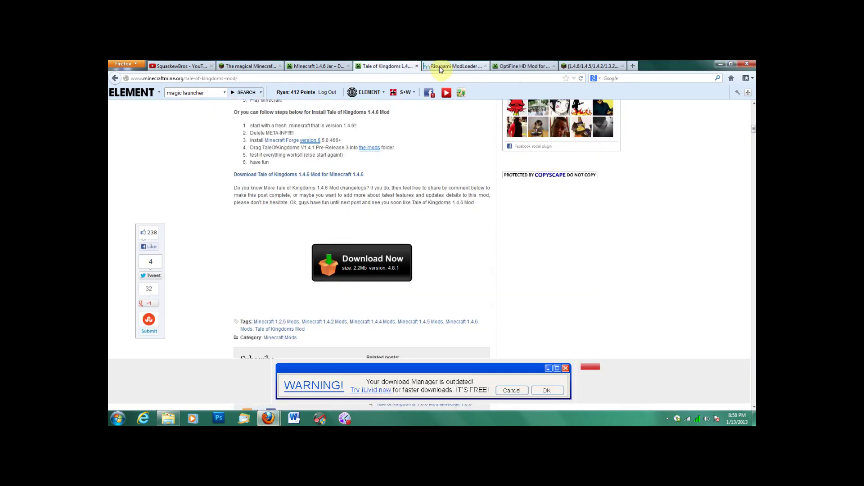
{"action": "left_click", "coordinate": [443, 66]}
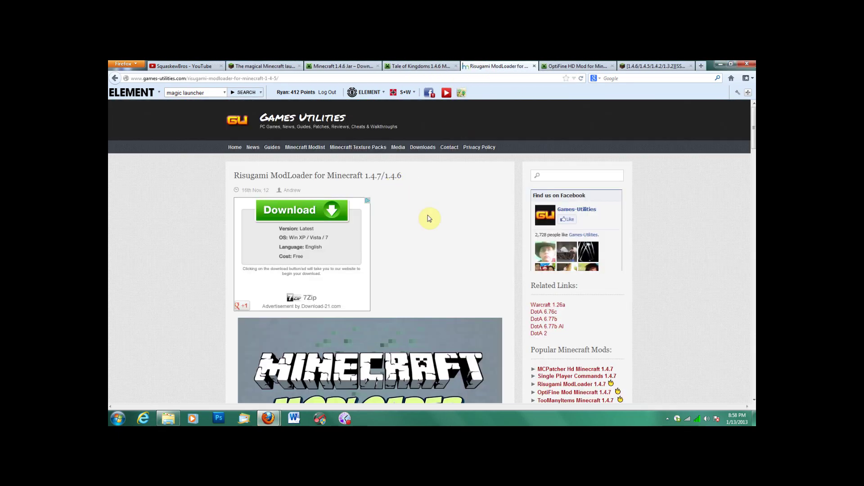
{"action": "scroll", "coordinate": [428, 219], "scroll_direction": "down", "scroll_amount": 15}
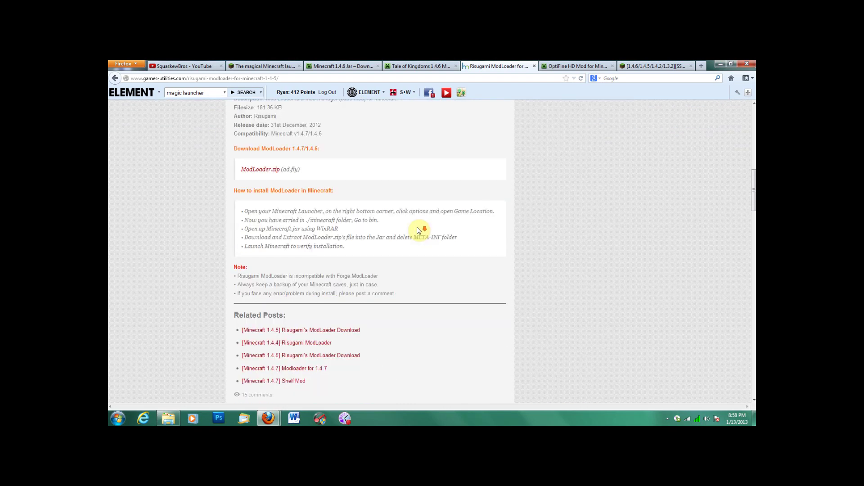
{"action": "scroll", "coordinate": [278, 187], "scroll_direction": "down", "scroll_amount": 1}
{"action": "scroll", "coordinate": [277, 183], "scroll_direction": "up", "scroll_amount": 2}
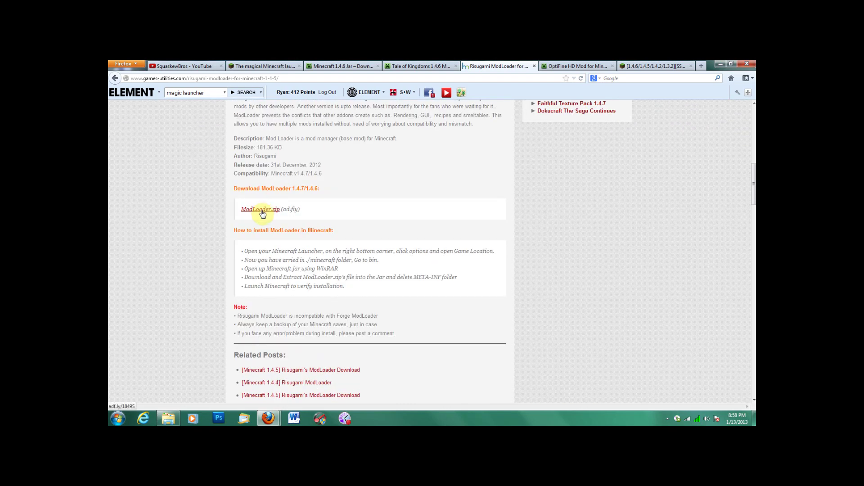
{"action": "left_click", "coordinate": [261, 210]}
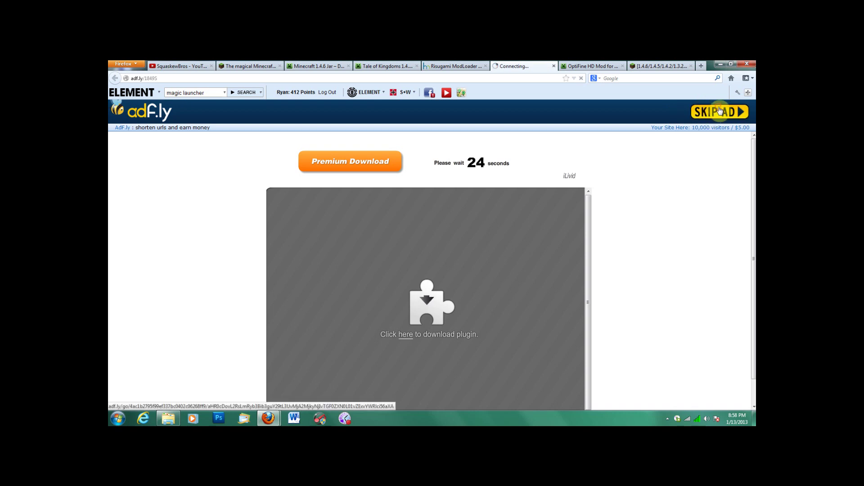
{"action": "left_click", "coordinate": [373, 265]}
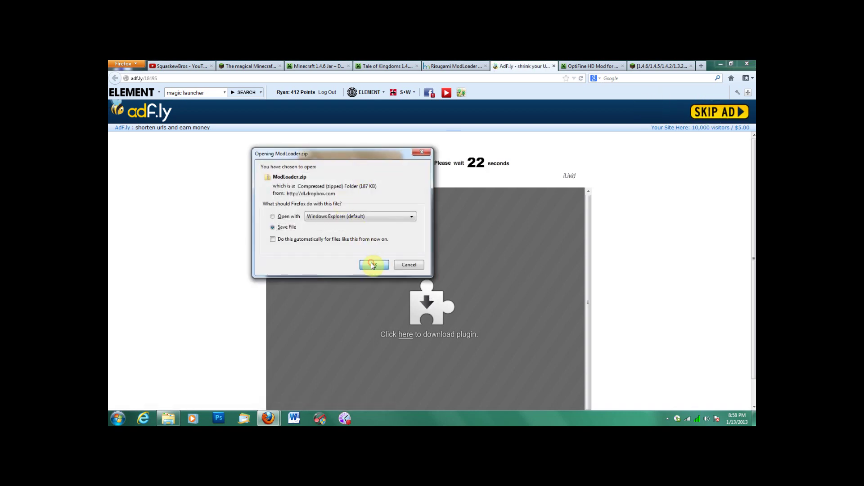
{"action": "left_click", "coordinate": [720, 66]}
{"action": "left_click_drag", "start_coordinate": [219, 302], "coordinate": [486, 251]}
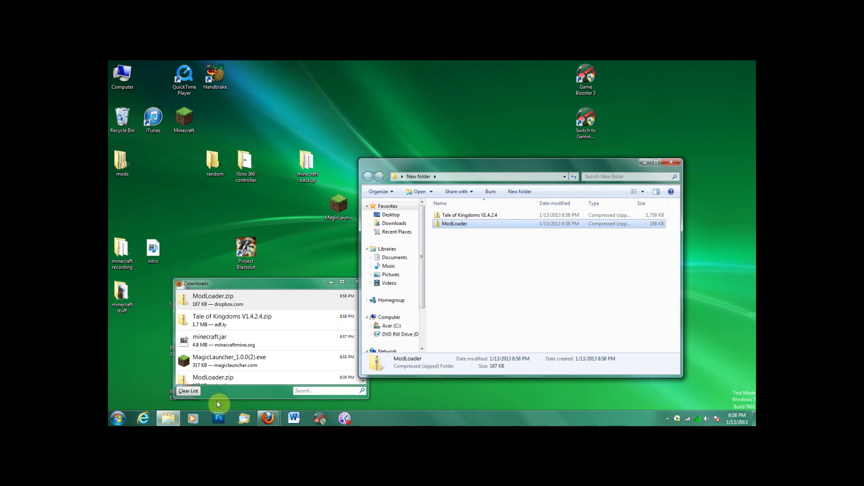
Return to Firefox, download OptiFine_1.4.6_HD_U_B2.zip through the OptiFine HD Mod page and place it in the New folder.
{"action": "mouse_move", "coordinate": [270, 421]}
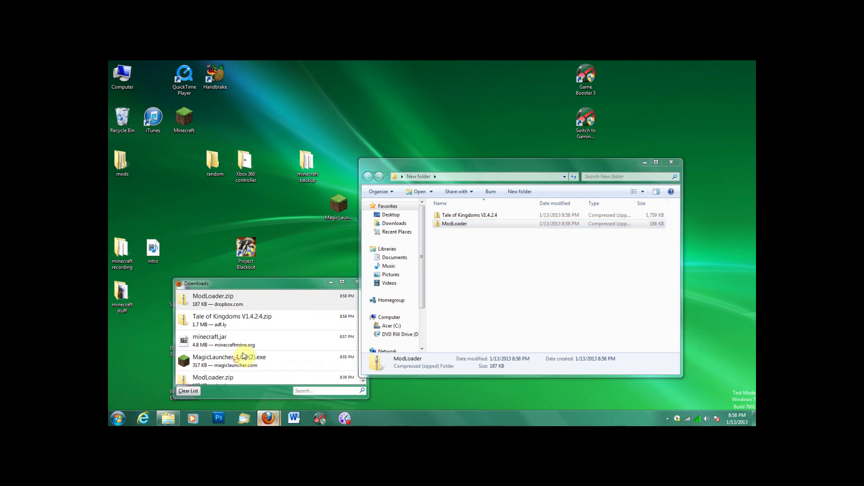
{"action": "left_click", "coordinate": [233, 361]}
{"action": "left_click", "coordinate": [592, 68]}
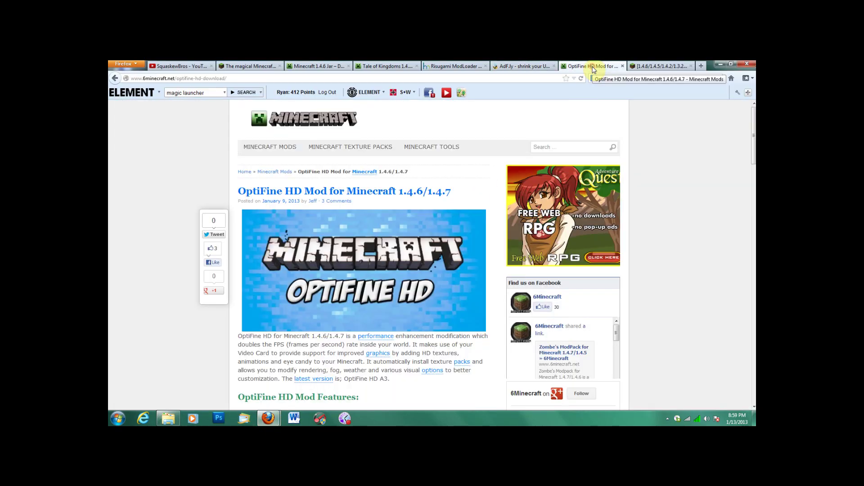
{"action": "scroll", "coordinate": [388, 275], "scroll_direction": "down", "scroll_amount": 10}
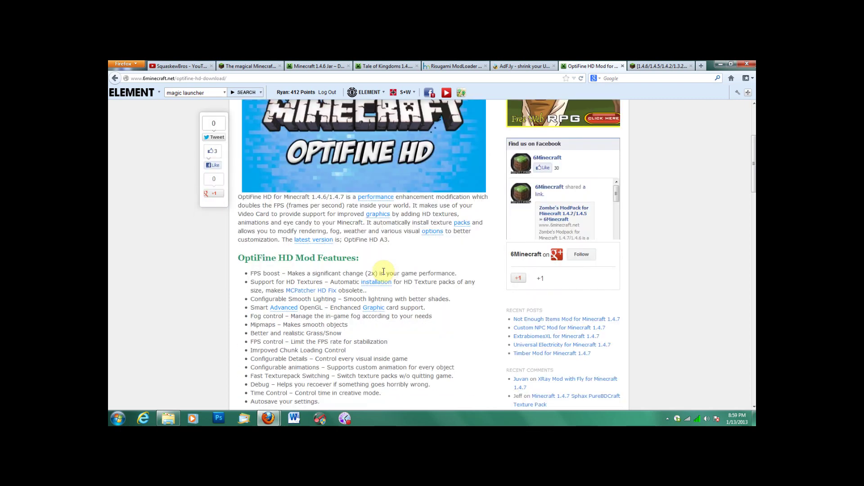
{"action": "scroll", "coordinate": [384, 272], "scroll_direction": "down", "scroll_amount": 2}
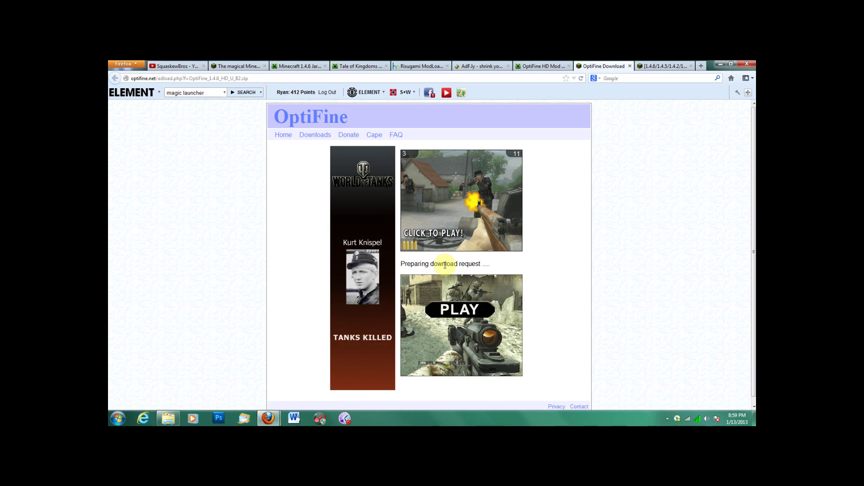
{"action": "scroll", "coordinate": [518, 250], "scroll_direction": "down", "scroll_amount": 1}
{"action": "scroll", "coordinate": [496, 257], "scroll_direction": "up", "scroll_amount": 1}
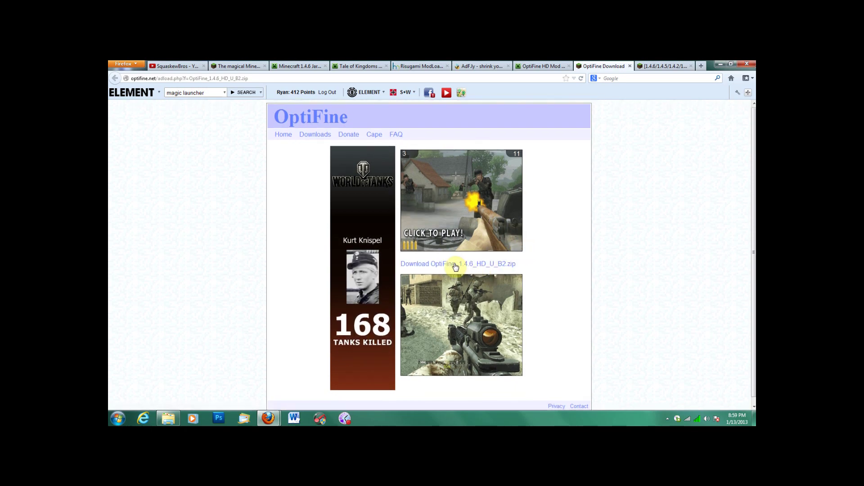
{"action": "left_click", "coordinate": [455, 259]}
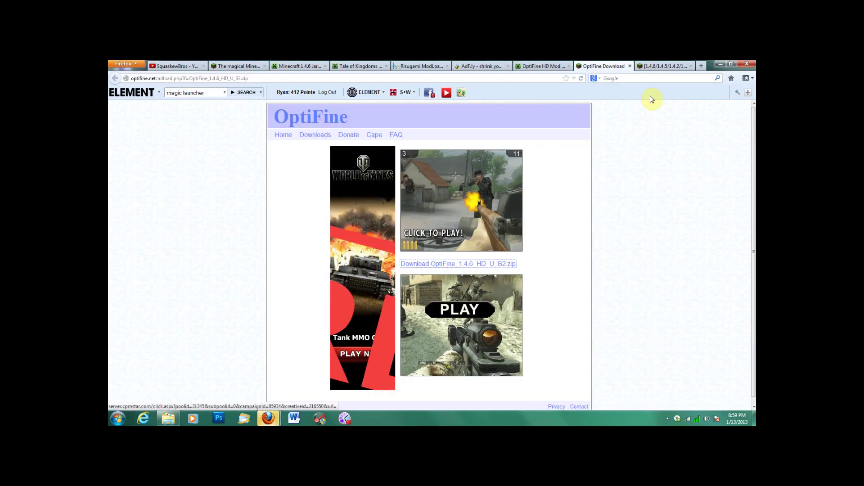
{"action": "left_click", "coordinate": [721, 63]}
{"action": "left_click_drag", "start_coordinate": [222, 300], "coordinate": [479, 250]}
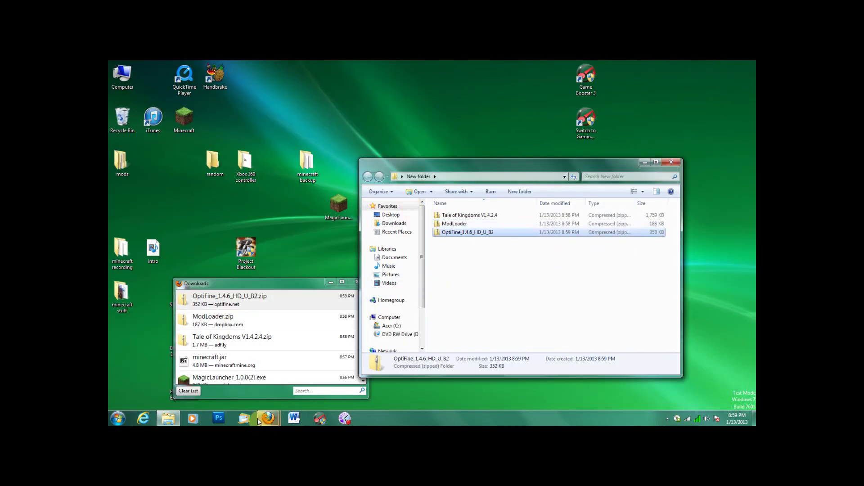
Return to Firefox and save minecraftforge-universal-1.4.6-6.5.0.489.zip through the 1.4.6 Forge link in the Enchanting Plus forum topic's requirements.
{"action": "mouse_move", "coordinate": [275, 421]}
{"action": "left_click", "coordinate": [228, 360]}
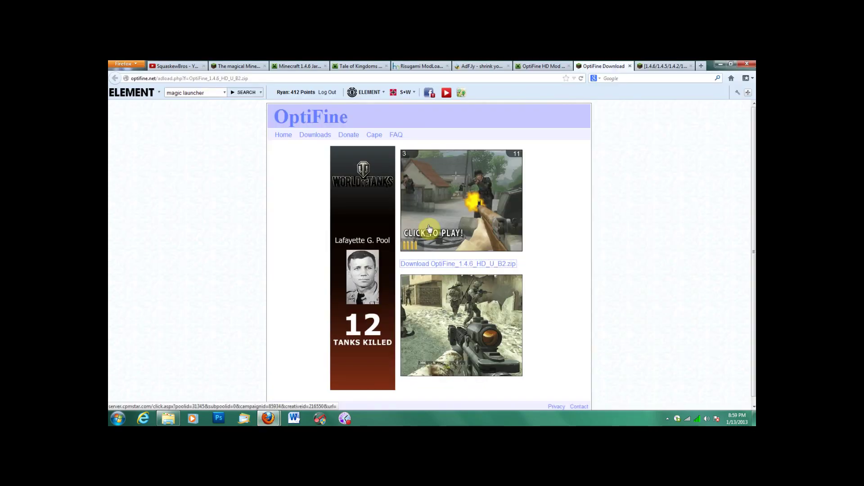
{"action": "left_click", "coordinate": [675, 66]}
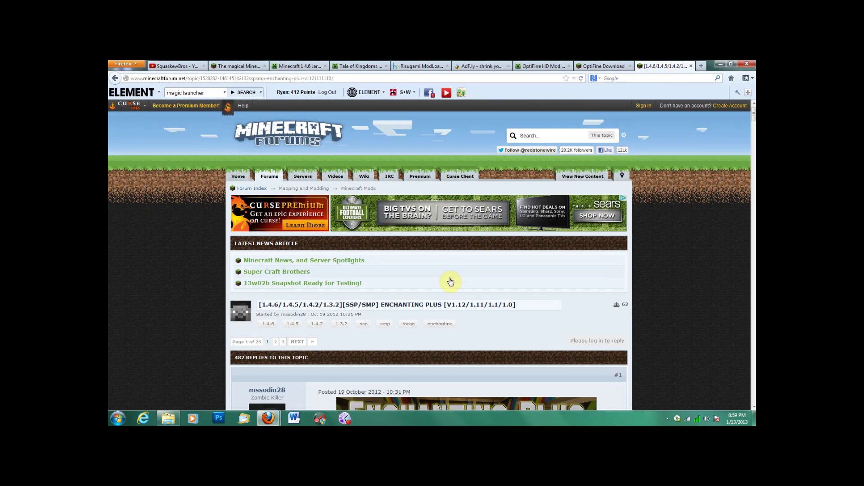
{"action": "scroll", "coordinate": [456, 275], "scroll_direction": "down", "scroll_amount": 5}
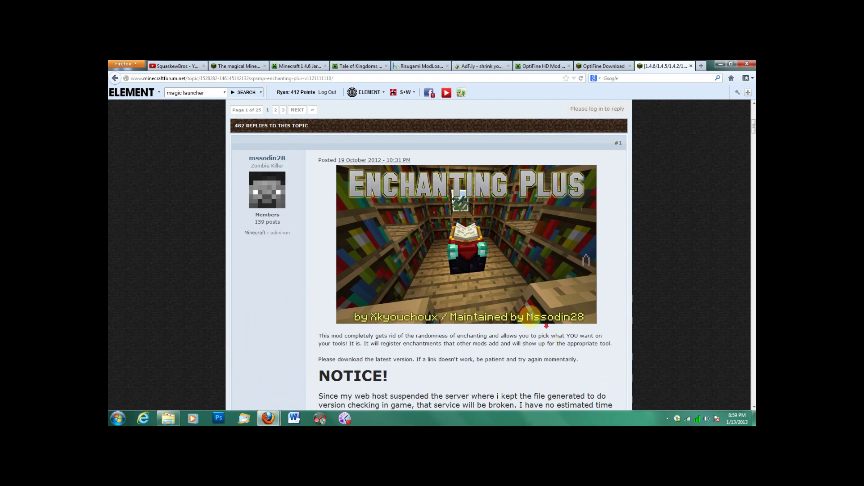
{"action": "scroll", "coordinate": [497, 297], "scroll_direction": "down", "scroll_amount": 5}
{"action": "scroll", "coordinate": [497, 297], "scroll_direction": "down", "scroll_amount": 5}
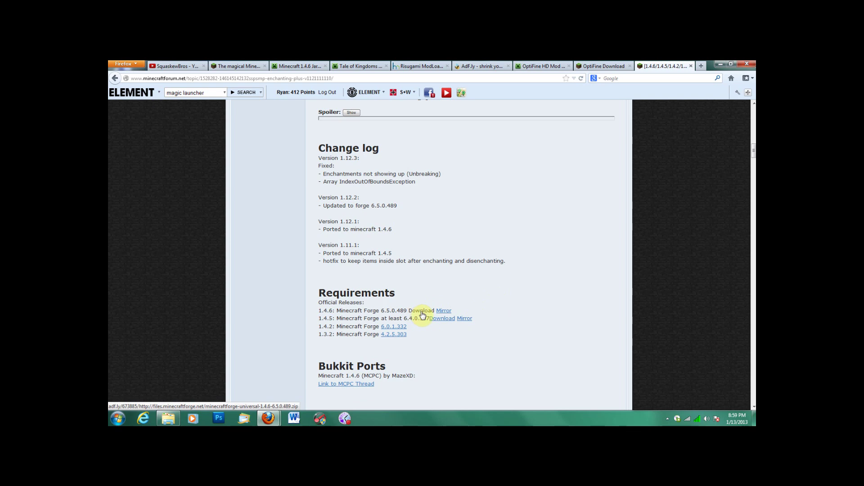
{"action": "left_click", "coordinate": [418, 311]}
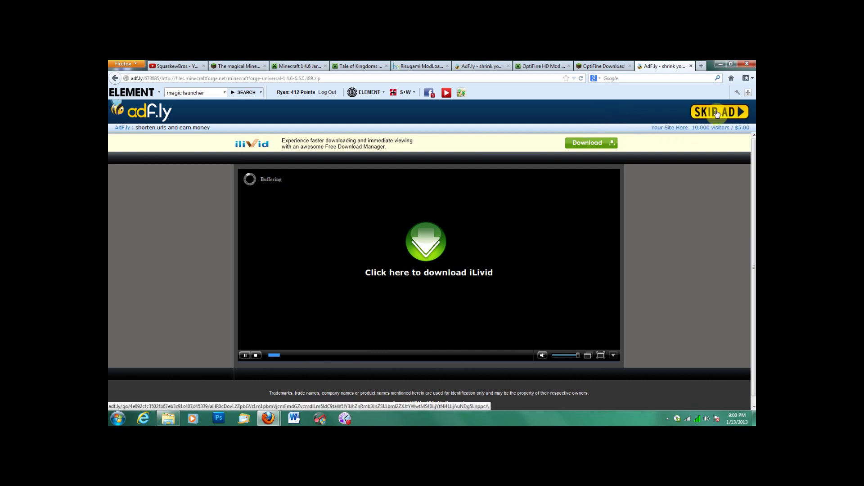
{"action": "left_click", "coordinate": [718, 113]}
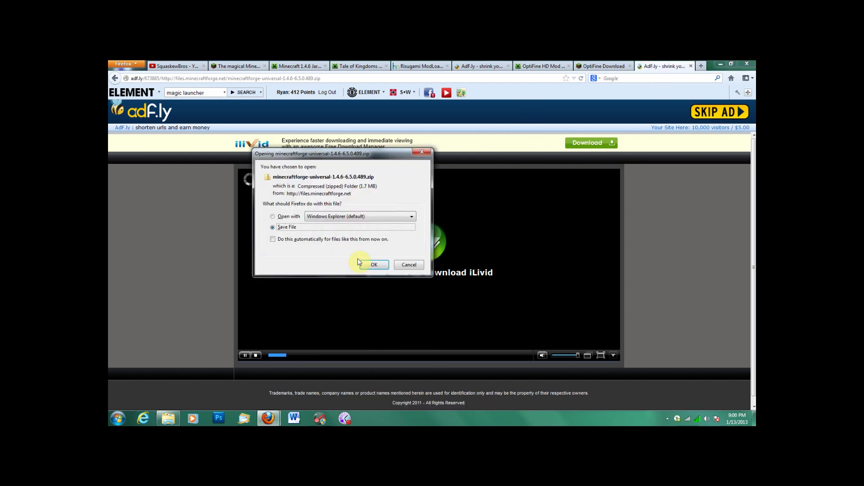
{"action": "left_click", "coordinate": [372, 264]}
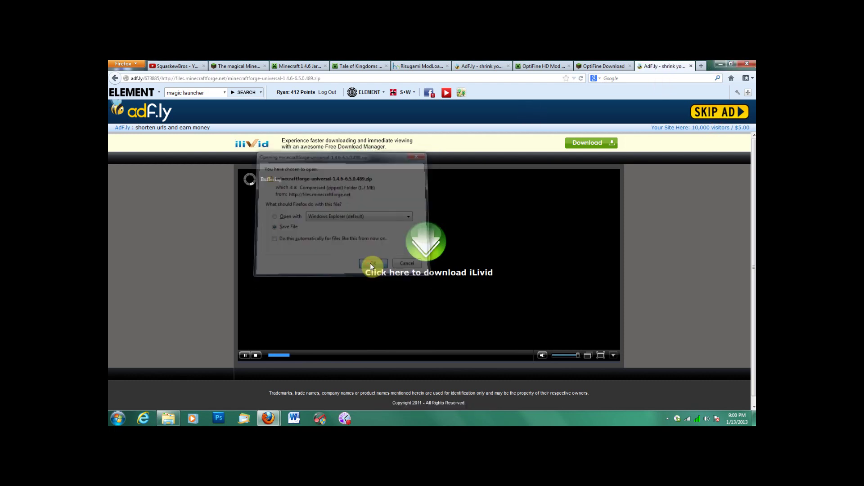
Minimise the browser, place the downloaded Minecraft Forge zip in the New folder, and close the Downloads and folder windows.
{"action": "left_click", "coordinate": [722, 67]}
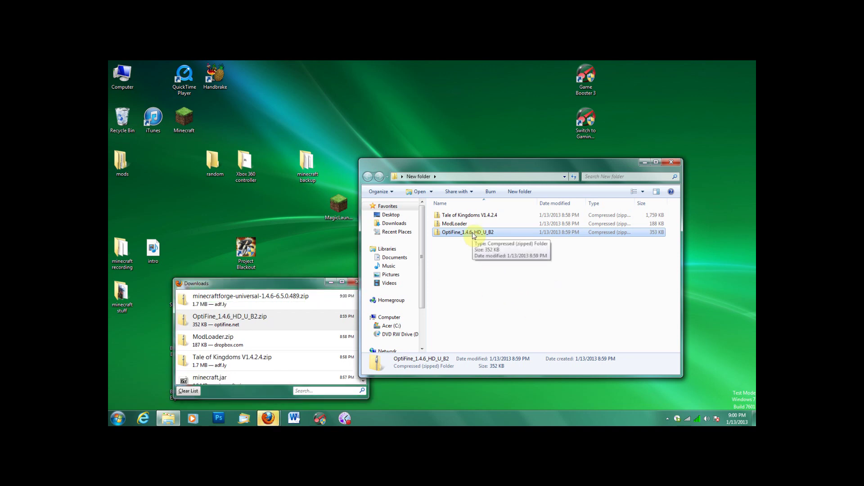
{"action": "left_click_drag", "start_coordinate": [247, 301], "coordinate": [493, 258]}
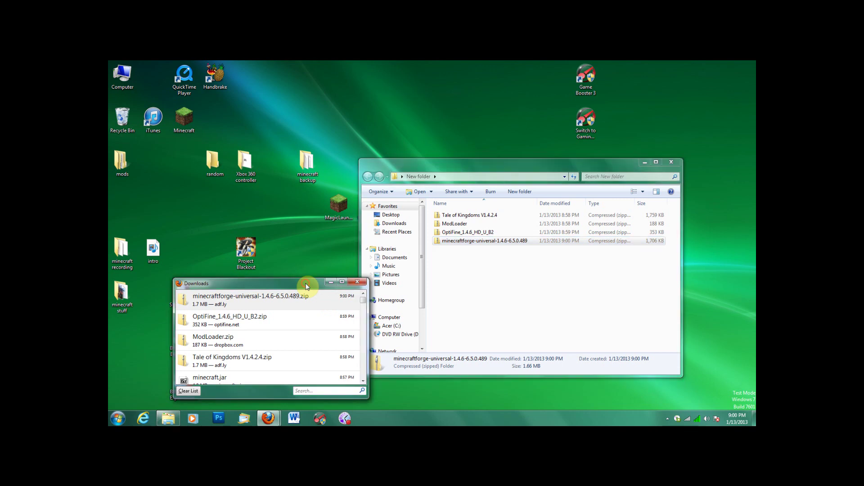
{"action": "left_click", "coordinate": [358, 283]}
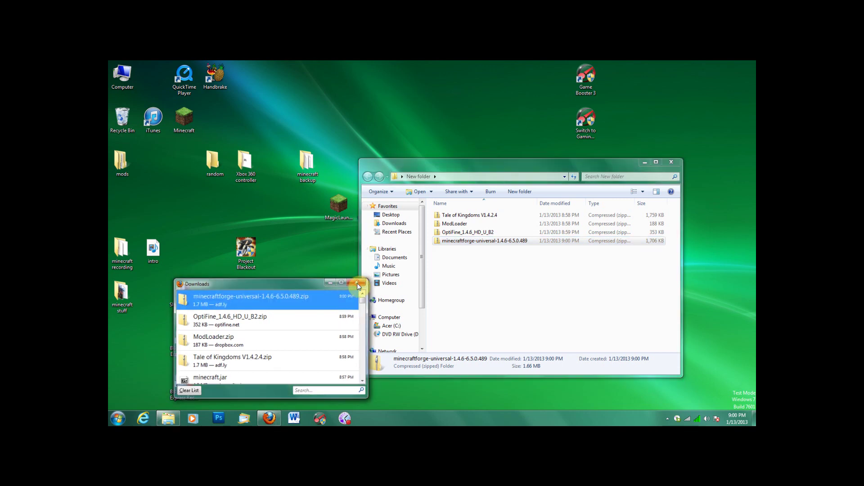
{"action": "left_click", "coordinate": [671, 162]}
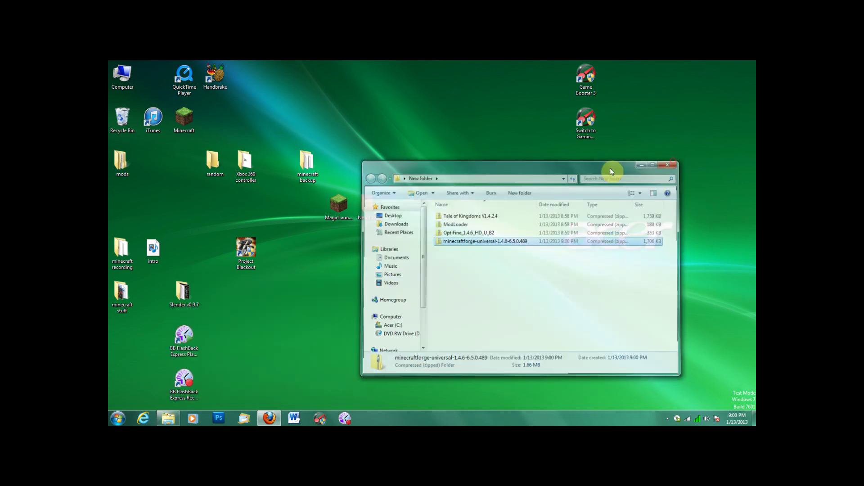
Run Magic Launcher from the desktop and create a configuration named Tutorial copied from Default.
{"action": "double_click", "coordinate": [336, 208]}
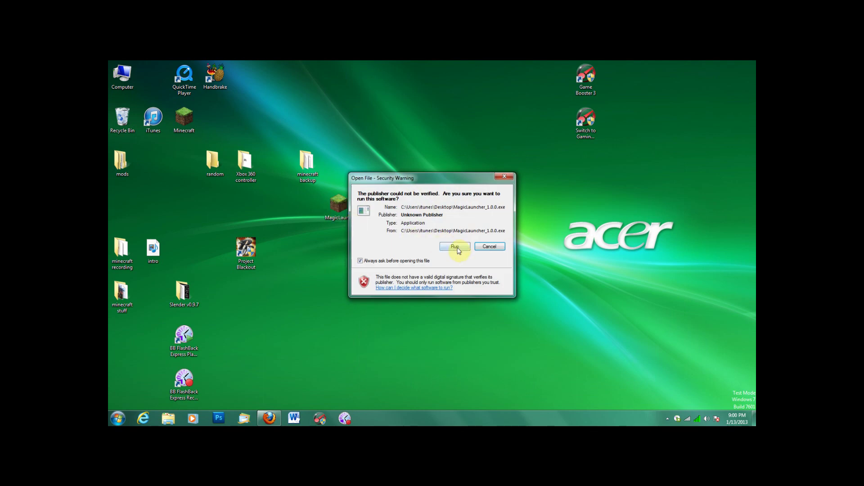
{"action": "left_click", "coordinate": [455, 247]}
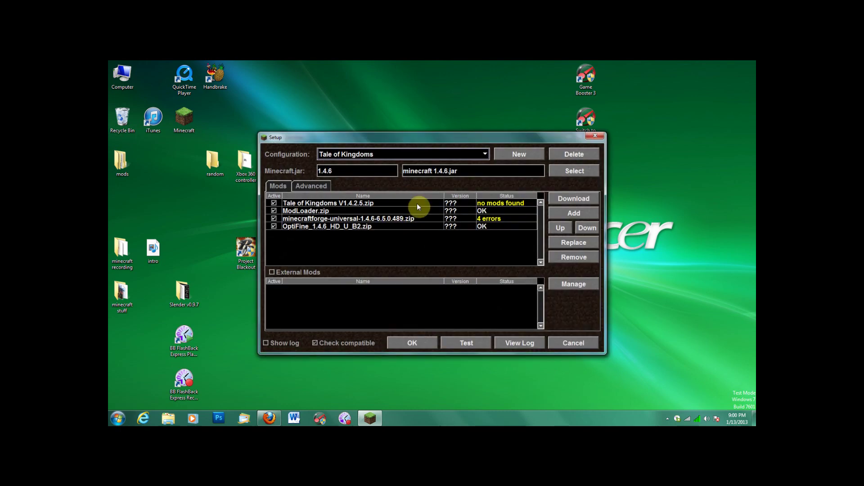
{"action": "left_click", "coordinate": [514, 153]}
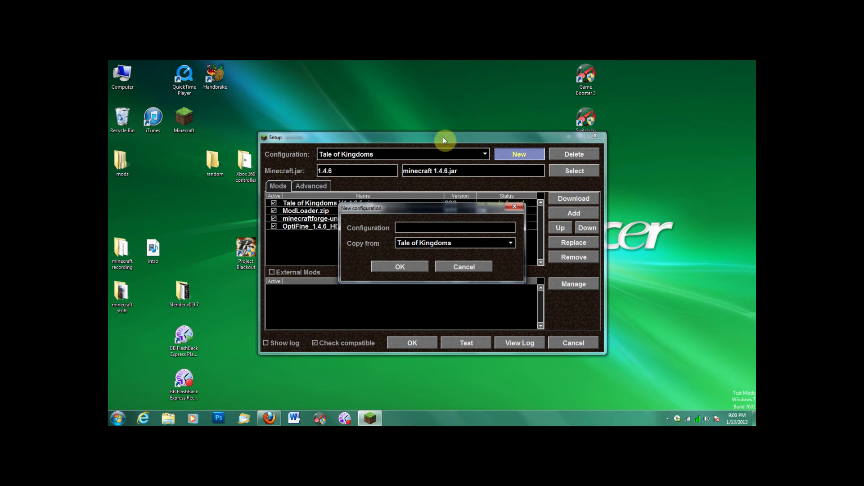
{"action": "type", "text": "Tutorial"}
{"action": "left_click", "coordinate": [507, 243]}
{"action": "left_click", "coordinate": [451, 261]}
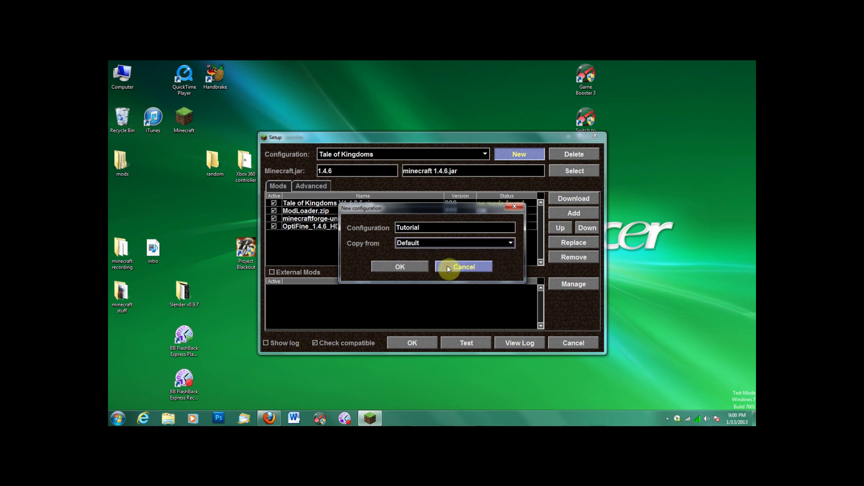
{"action": "left_click", "coordinate": [511, 243]}
{"action": "left_click", "coordinate": [470, 260]}
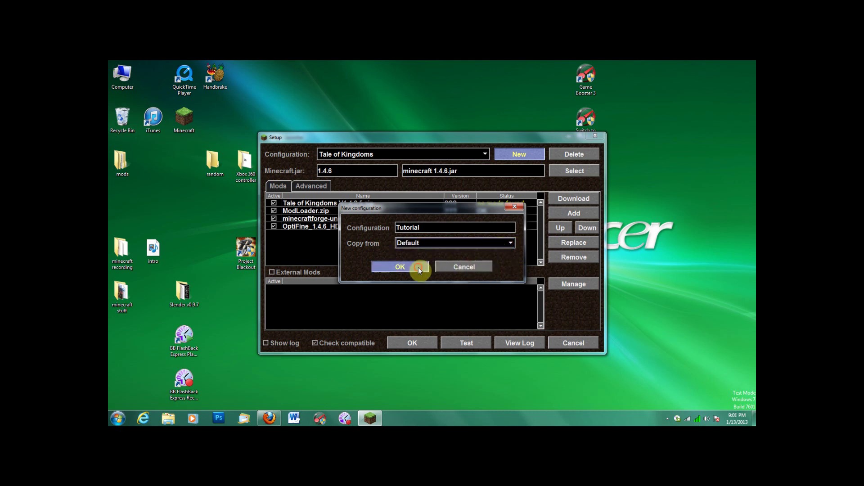
{"action": "left_click", "coordinate": [418, 267]}
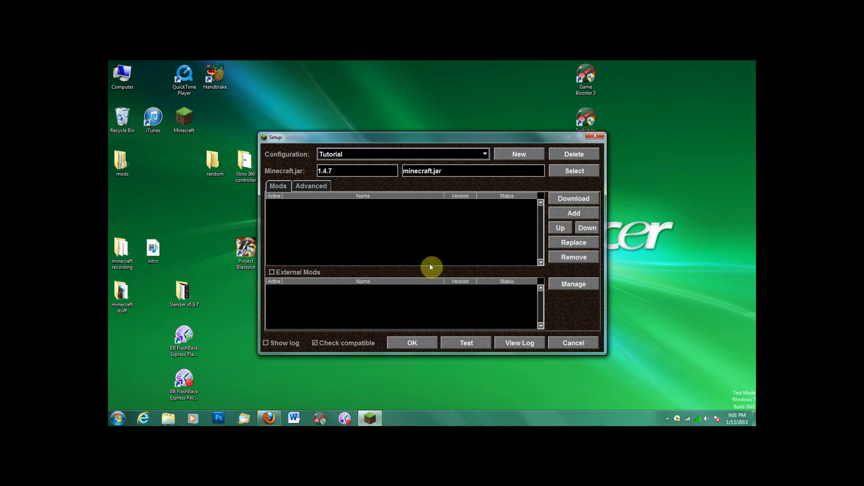
{"action": "left_click", "coordinate": [571, 213]}
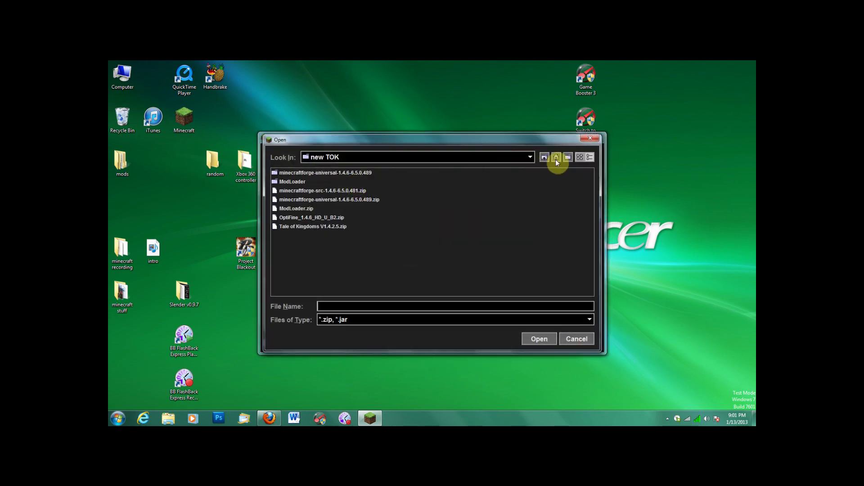
{"action": "left_click", "coordinate": [531, 157]}
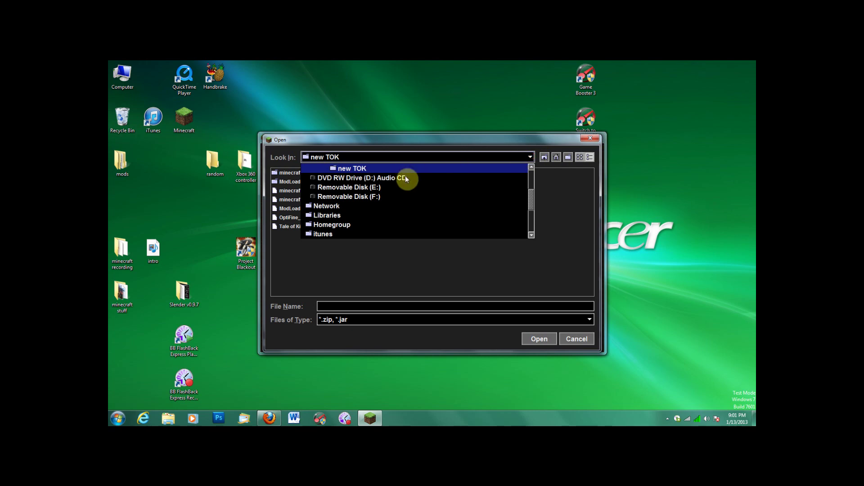
{"action": "left_click_drag", "start_coordinate": [531, 194], "coordinate": [533, 159]}
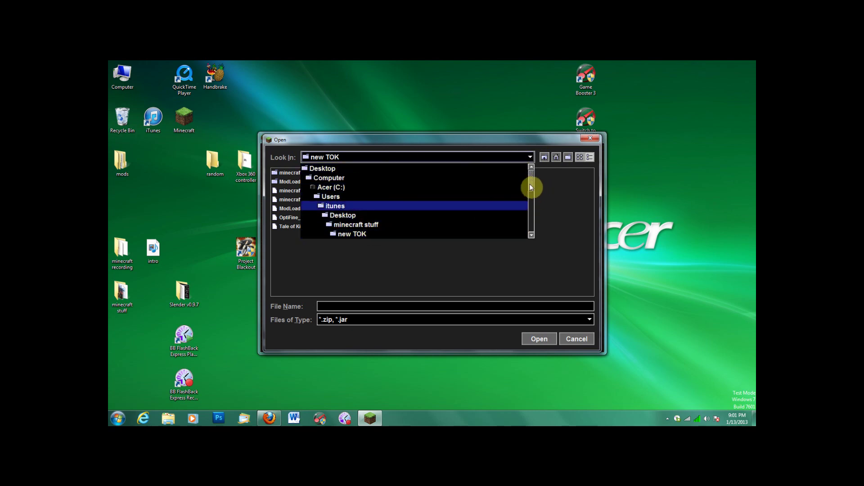
{"action": "left_click_drag", "start_coordinate": [530, 185], "coordinate": [532, 189]}
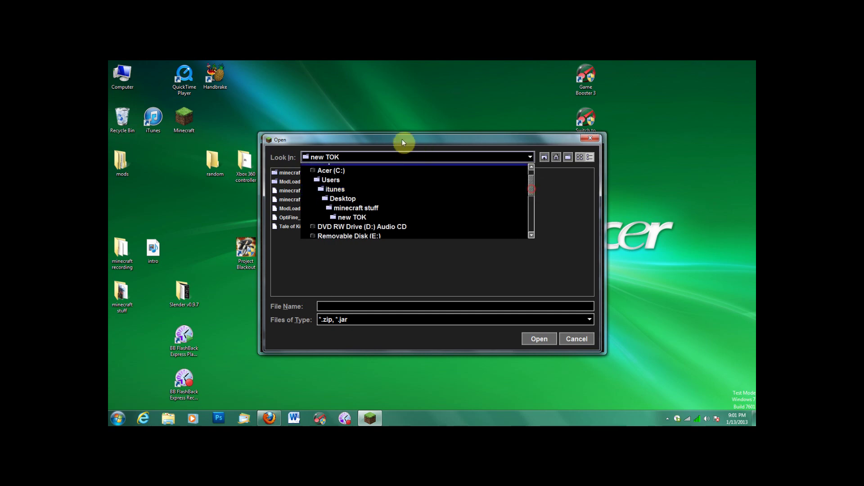
{"action": "left_click_drag", "start_coordinate": [401, 139], "coordinate": [498, 179]}
{"action": "left_click", "coordinate": [361, 137]}
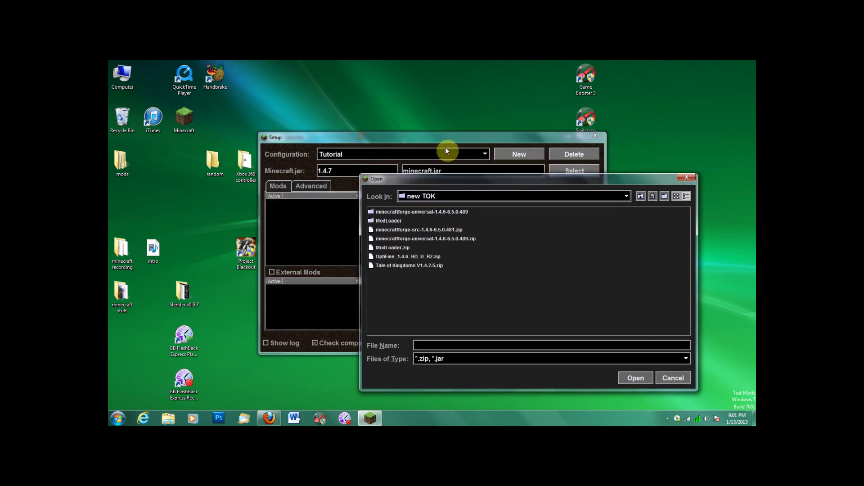
{"action": "left_click", "coordinate": [691, 178]}
{"action": "left_click_drag", "start_coordinate": [400, 144], "coordinate": [439, 229]}
{"action": "left_click_drag", "start_coordinate": [547, 142], "coordinate": [650, 195]}
{"action": "left_click_drag", "start_coordinate": [476, 217], "coordinate": [496, 249]}
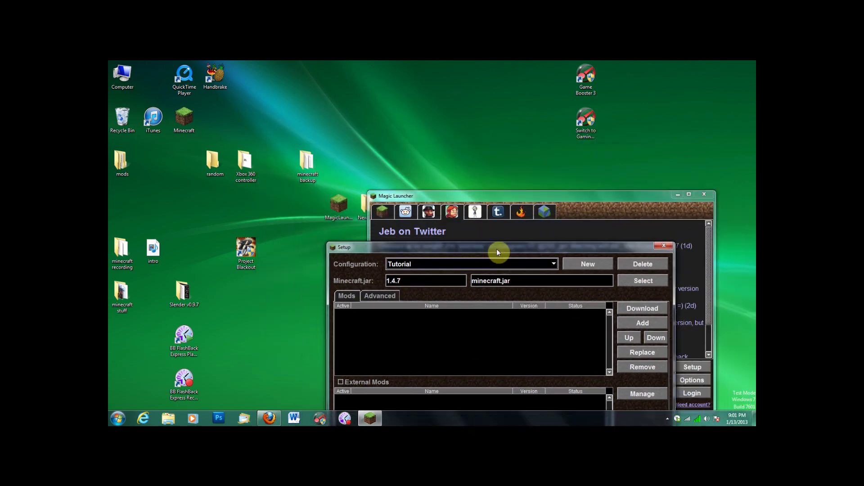
{"action": "left_click_drag", "start_coordinate": [464, 196], "coordinate": [407, 121]}
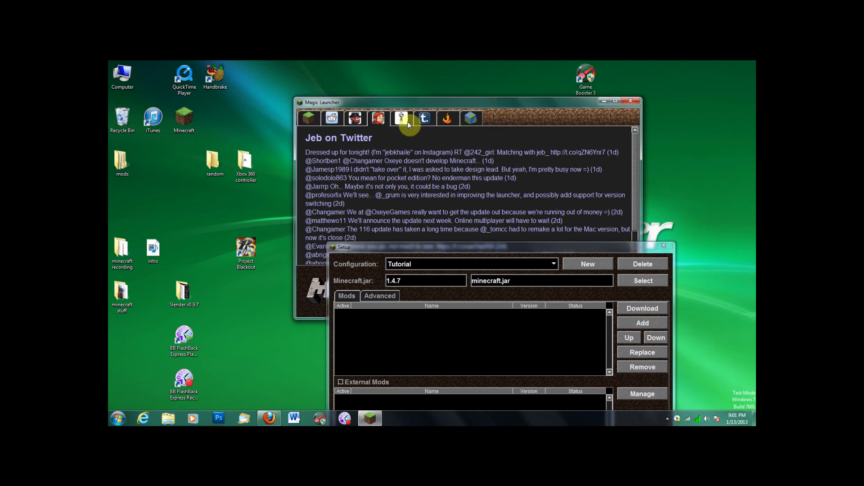
{"action": "left_click", "coordinate": [452, 249]}
{"action": "left_click_drag", "start_coordinate": [436, 241], "coordinate": [430, 130]}
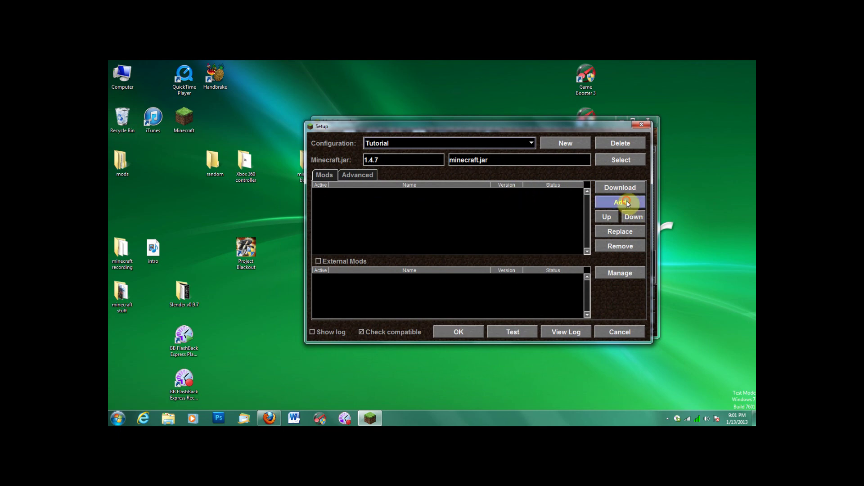
Add minecraftforge-universal-1.4.6-6.5.0.489.zip from the desktop's New folder to the Tutorial configuration's mod list.
{"action": "left_click", "coordinate": [613, 202]}
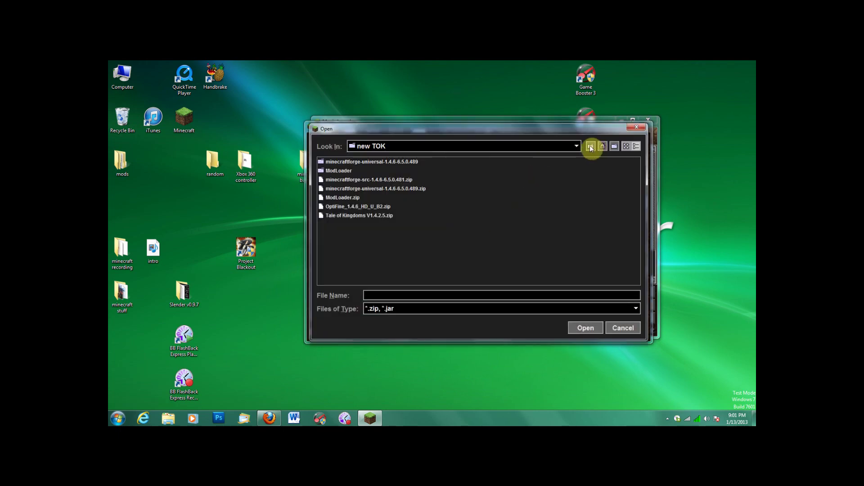
{"action": "left_click", "coordinate": [576, 145]}
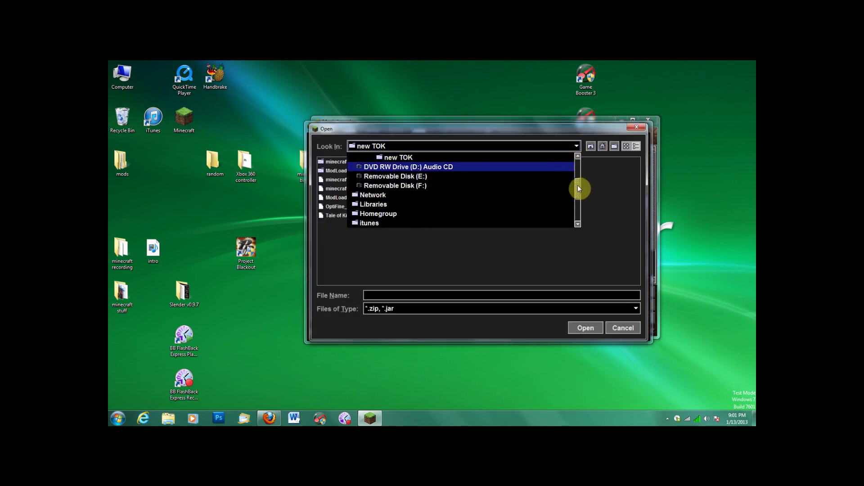
{"action": "left_click_drag", "start_coordinate": [579, 189], "coordinate": [577, 156]}
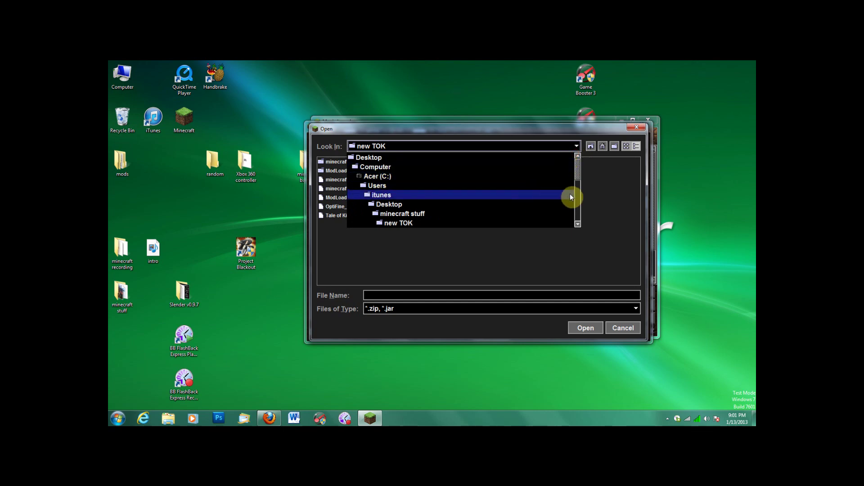
{"action": "scroll", "coordinate": [579, 177], "scroll_direction": "down", "scroll_amount": 2}
{"action": "scroll", "coordinate": [578, 179], "scroll_direction": "up", "scroll_amount": 3}
{"action": "left_click", "coordinate": [395, 158]}
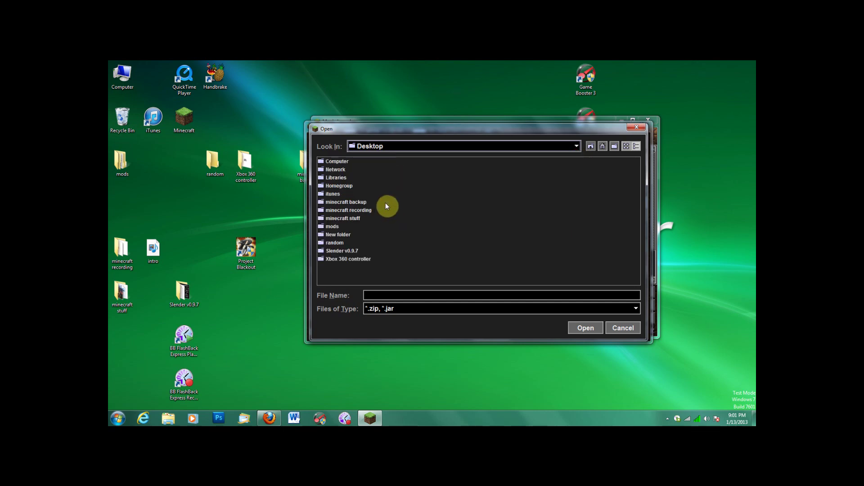
{"action": "double_click", "coordinate": [344, 233]}
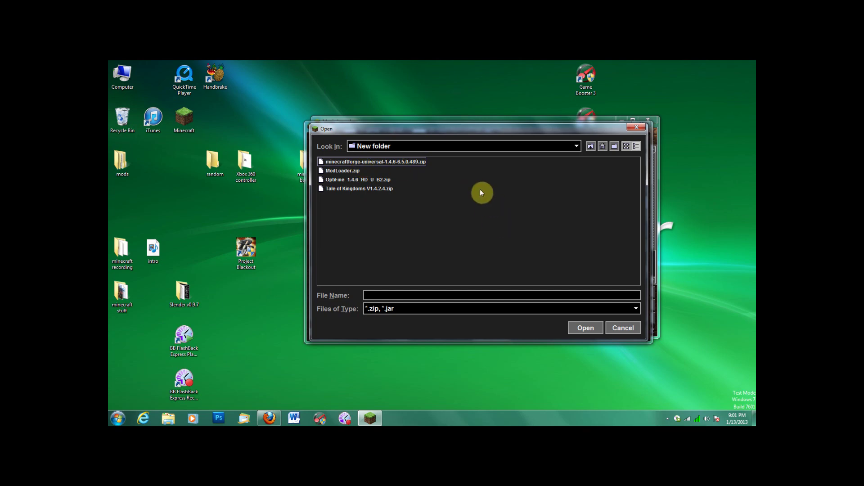
{"action": "double_click", "coordinate": [357, 163]}
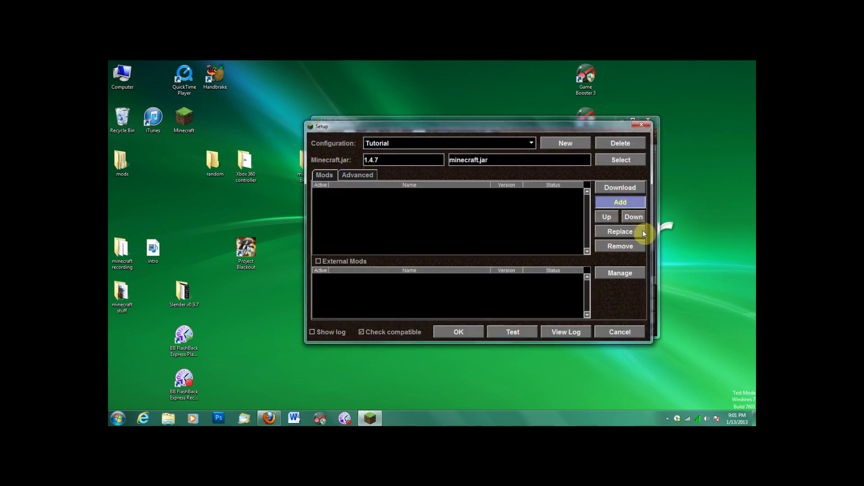
Add ModLoader.zip, OptiFine_1.4.6_HD_U_B2.zip and Tale of Kingdoms V1.4.2.4.zip to the mod list, and move ModLoader.zip above Minecraft Forge.
{"action": "left_click", "coordinate": [615, 199]}
{"action": "double_click", "coordinate": [356, 171]}
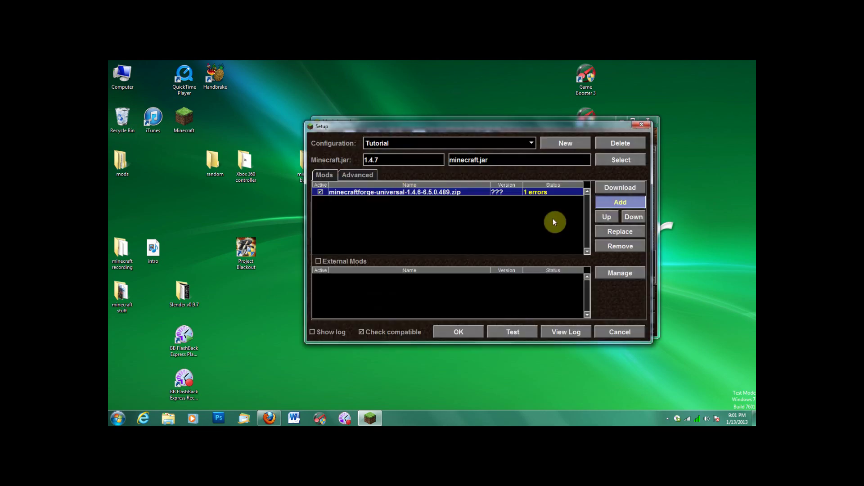
{"action": "left_click", "coordinate": [618, 201]}
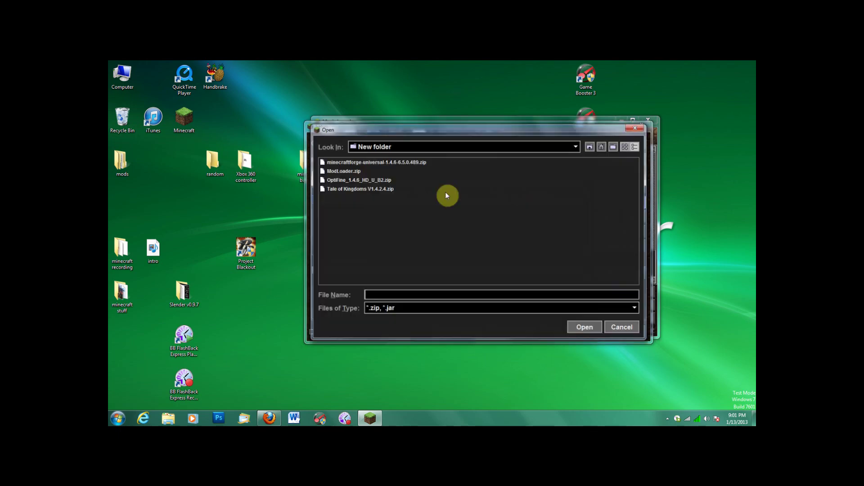
{"action": "double_click", "coordinate": [360, 179]}
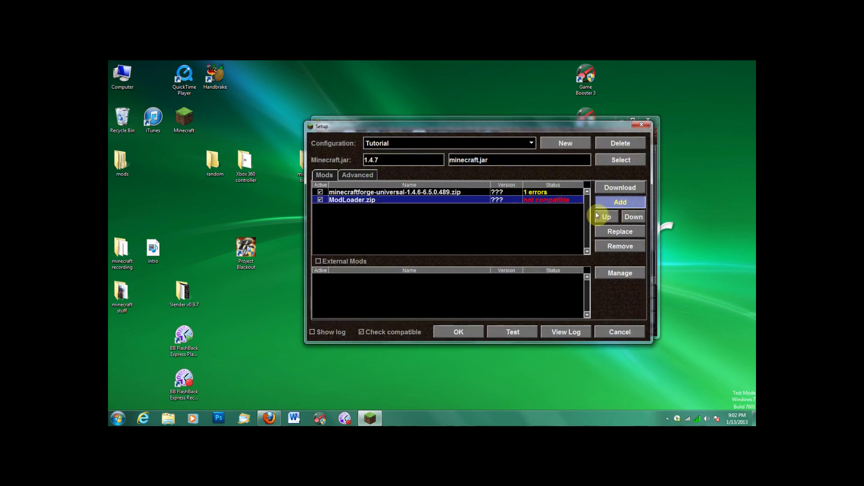
{"action": "left_click", "coordinate": [621, 203]}
{"action": "double_click", "coordinate": [372, 188]}
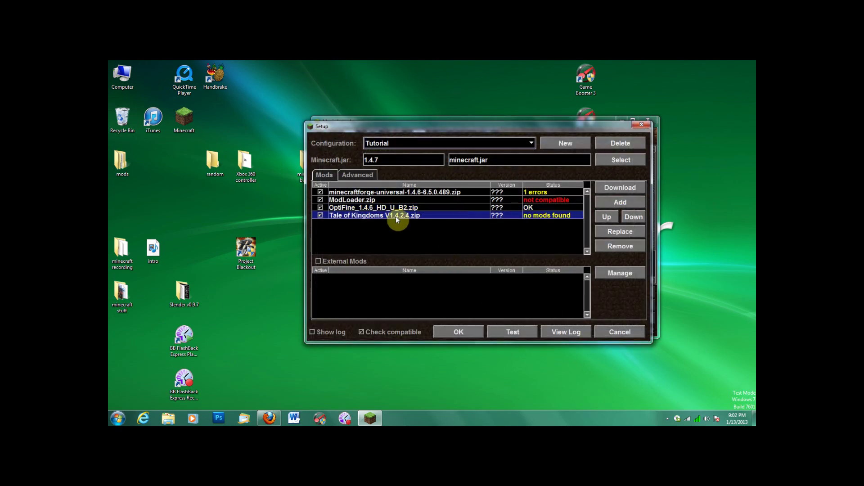
{"action": "left_click", "coordinate": [458, 200]}
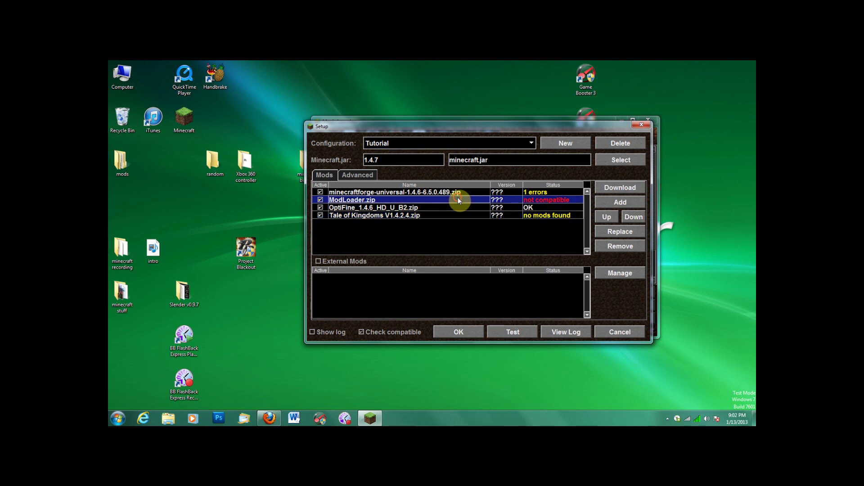
{"action": "left_click", "coordinate": [608, 218]}
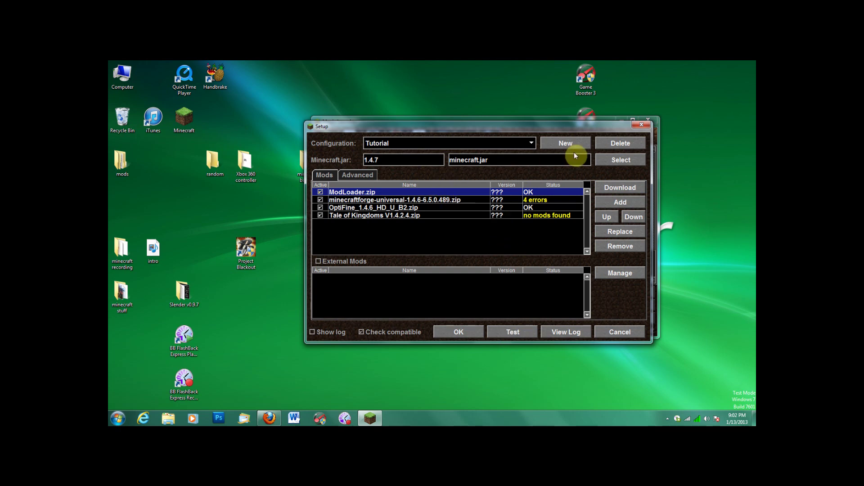
Set the Tutorial configuration's Minecraft jar to minecraft 1.4.6.jar and accept the setup.
{"action": "left_click", "coordinate": [613, 161]}
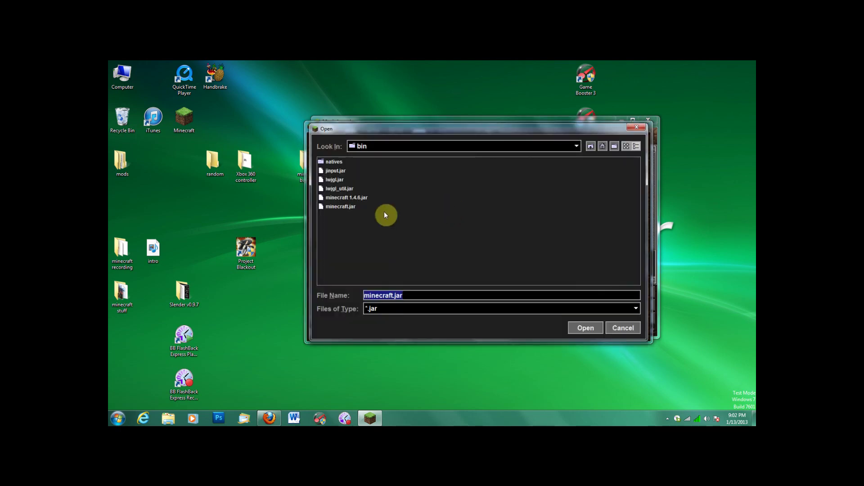
{"action": "double_click", "coordinate": [345, 198]}
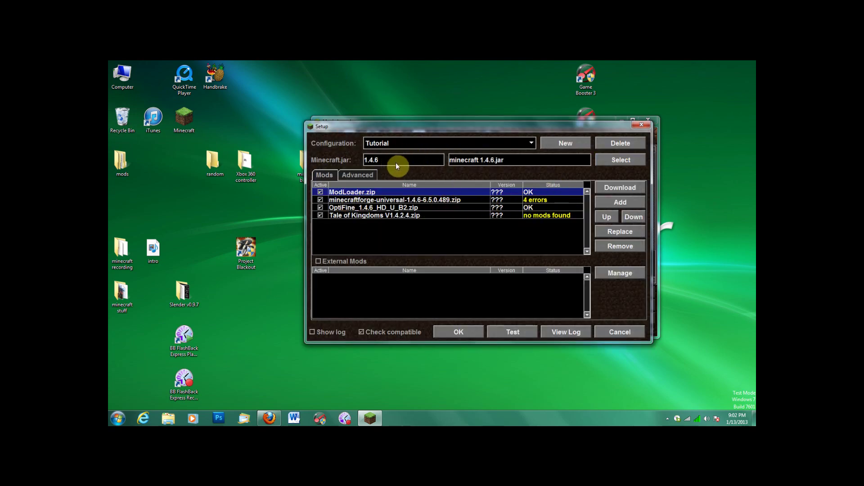
{"action": "left_click", "coordinate": [617, 161]}
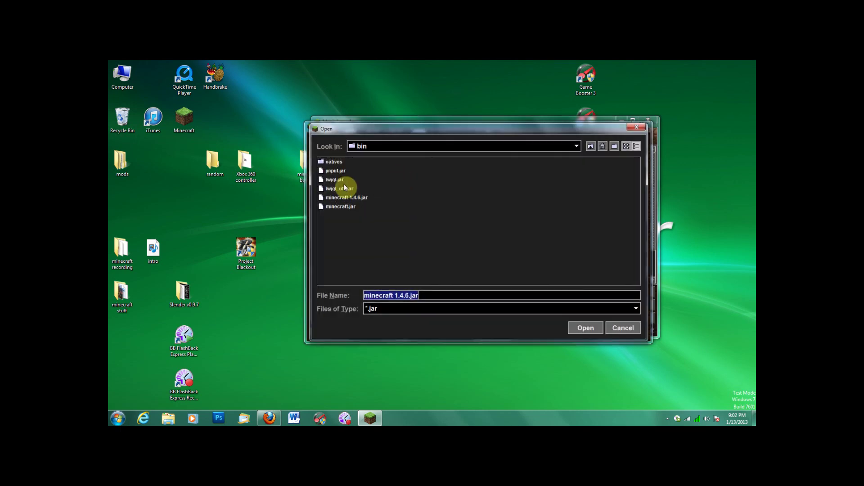
{"action": "double_click", "coordinate": [343, 198]}
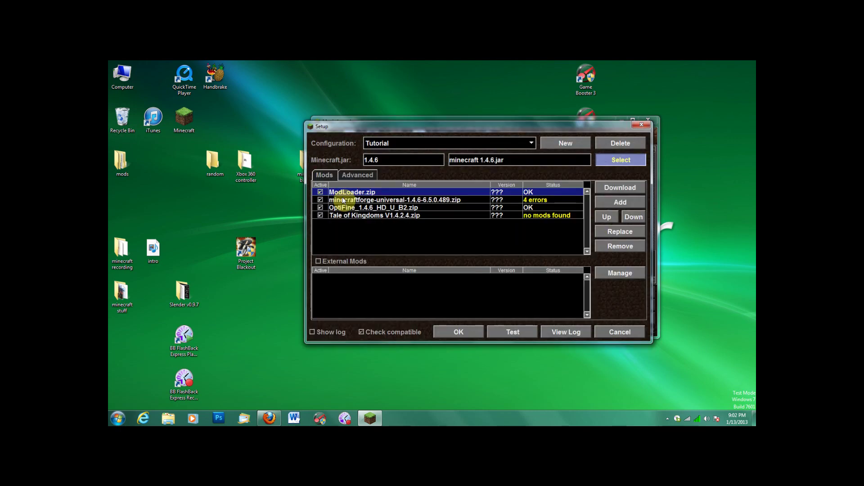
{"action": "left_click", "coordinate": [471, 331]}
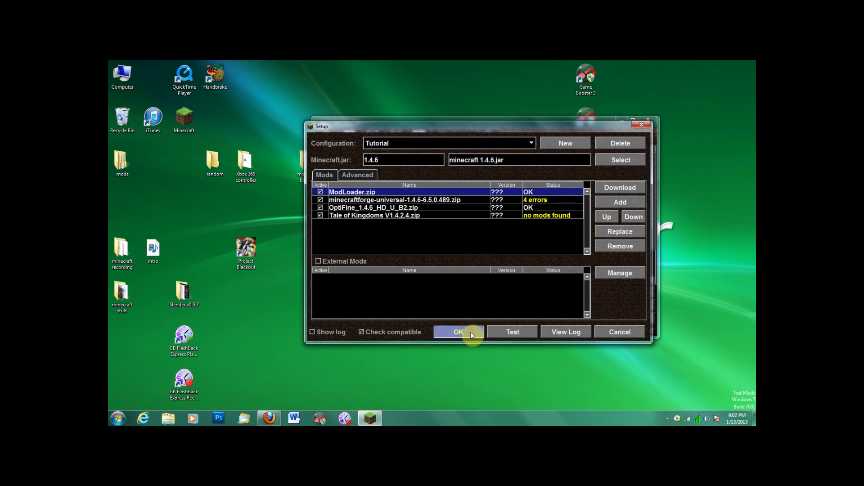
Log in to launch Minecraft with the Tutorial configuration and open the singleplayer world list.
{"action": "left_click", "coordinate": [639, 319]}
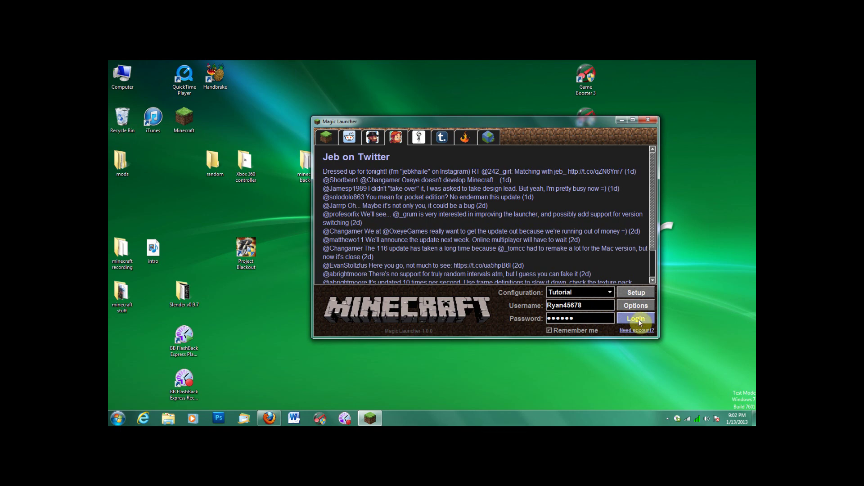
{"action": "left_click", "coordinate": [639, 319]}
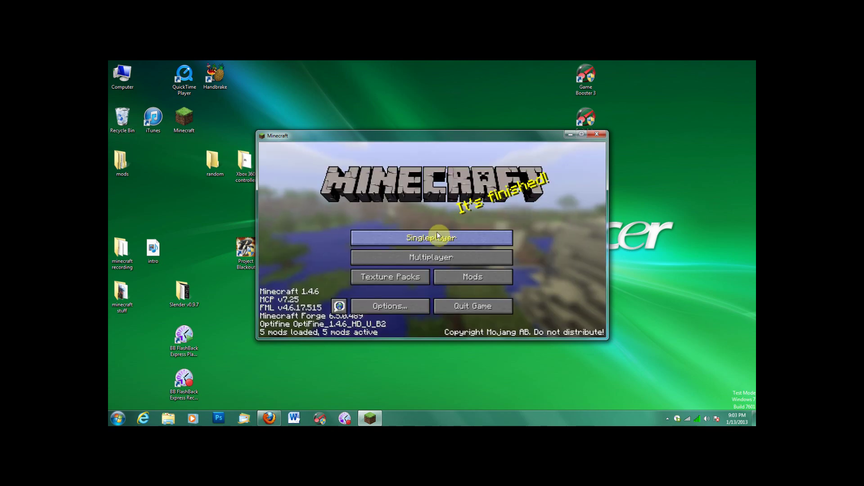
{"action": "left_click", "coordinate": [431, 238]}
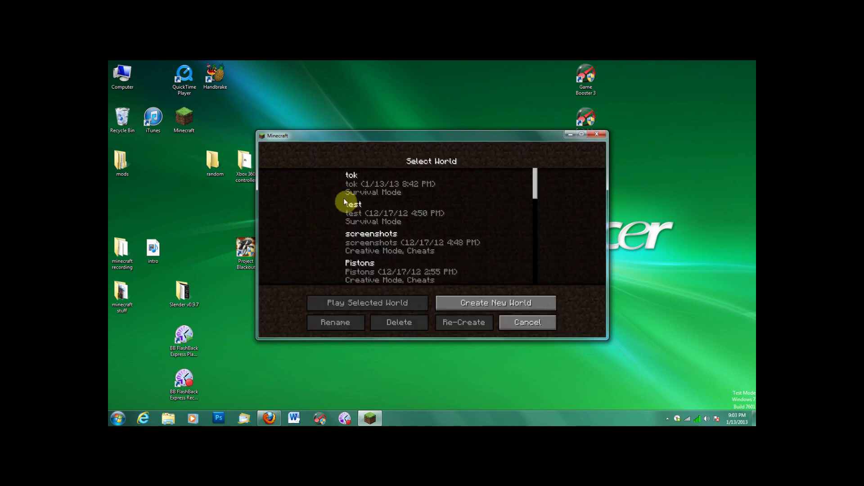
Create a new Survival world named Tutorial.
{"action": "left_click", "coordinate": [496, 303]}
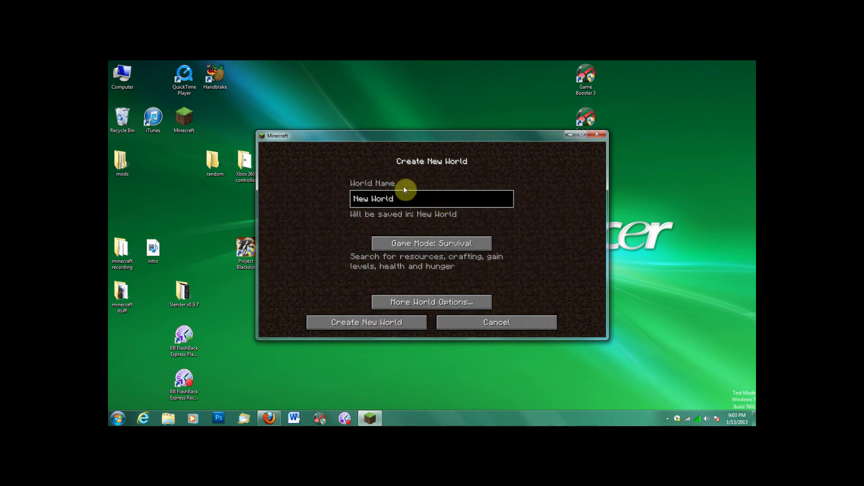
{"action": "key", "text": "BackSpace"}
{"action": "key", "text": "BackSpace"}
{"action": "key", "text": "BackSpace"}
{"action": "key", "text": "BackSpace"}
{"action": "key", "text": "BackSpace"}
{"action": "key", "text": "BackSpace"}
{"action": "key", "text": "BackSpace"}
{"action": "key", "text": "BackSpace"}
{"action": "key", "text": "BackSpace"}
{"action": "type", "text": "Tutorial"}
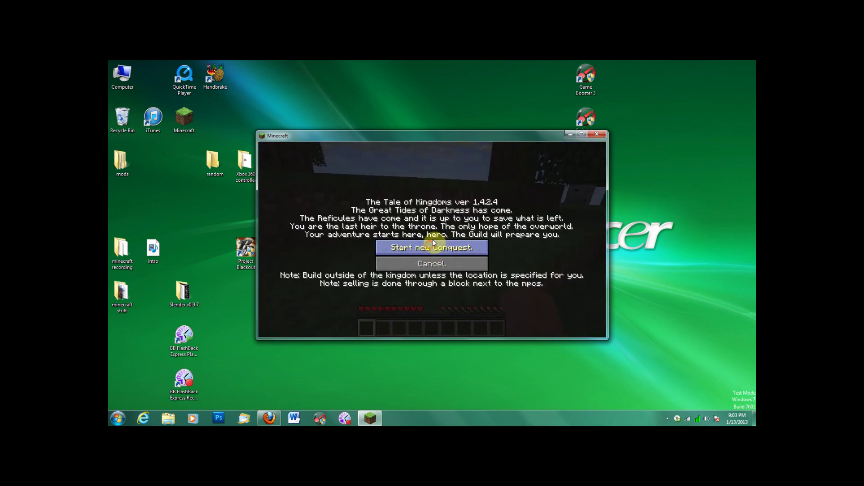
Start a new Tale of Kingdoms conquest and exit its loading screen.
{"action": "left_click", "coordinate": [431, 247]}
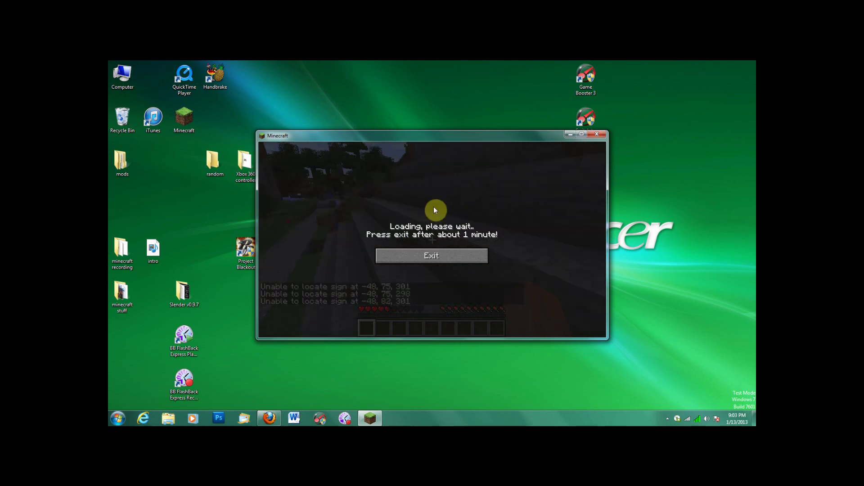
{"action": "left_click", "coordinate": [433, 254]}
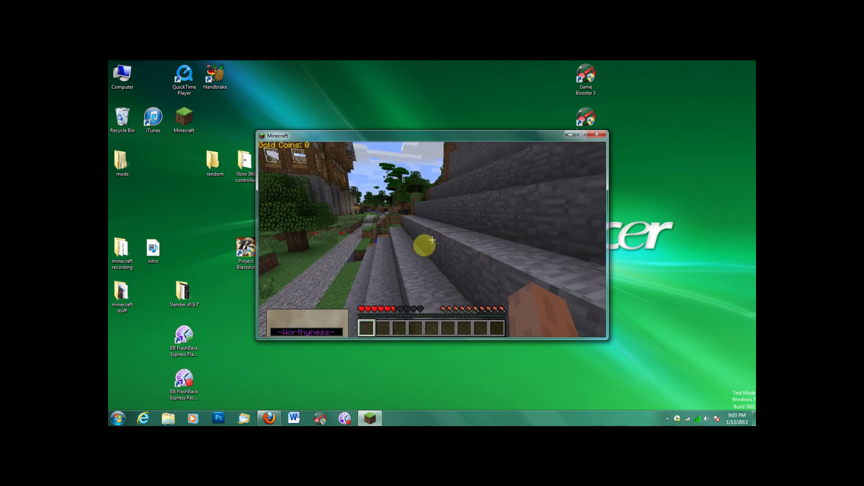
Follow the gravel path along the castle wall and walk through the gate into the guild's courtyard.
{"action": "key", "text": "w"}
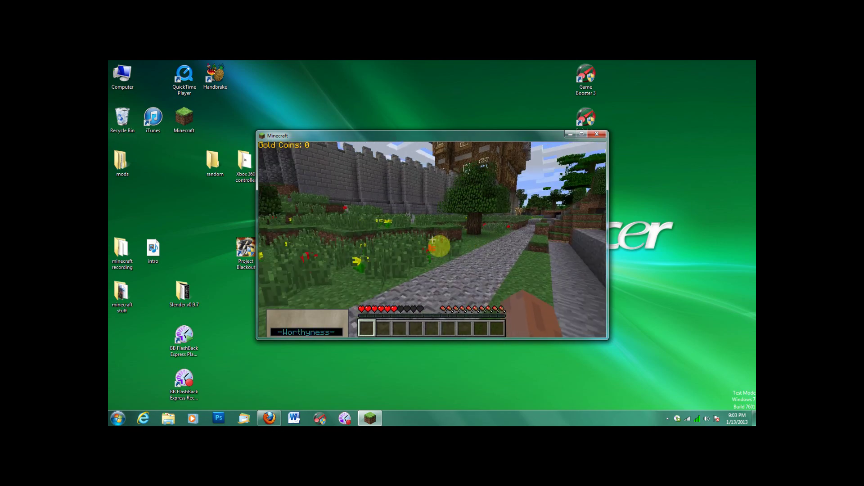
{"action": "key", "text": "w"}
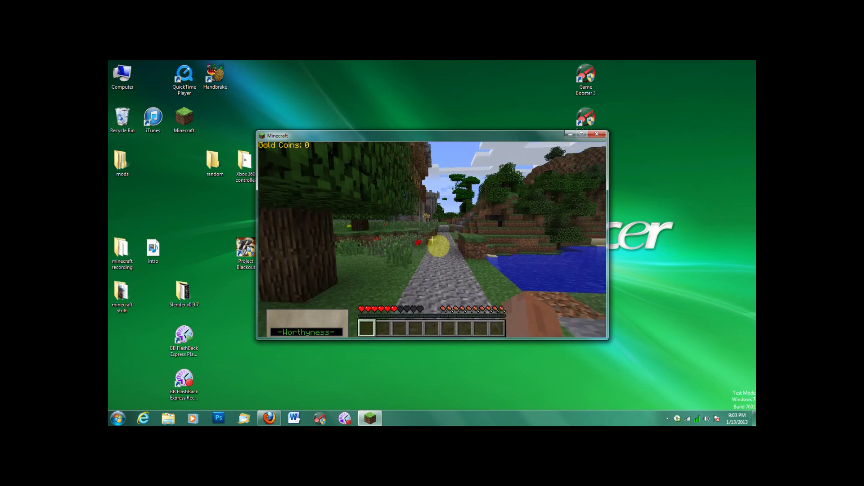
{"action": "key", "text": "w"}
{"action": "key", "text": "w"}
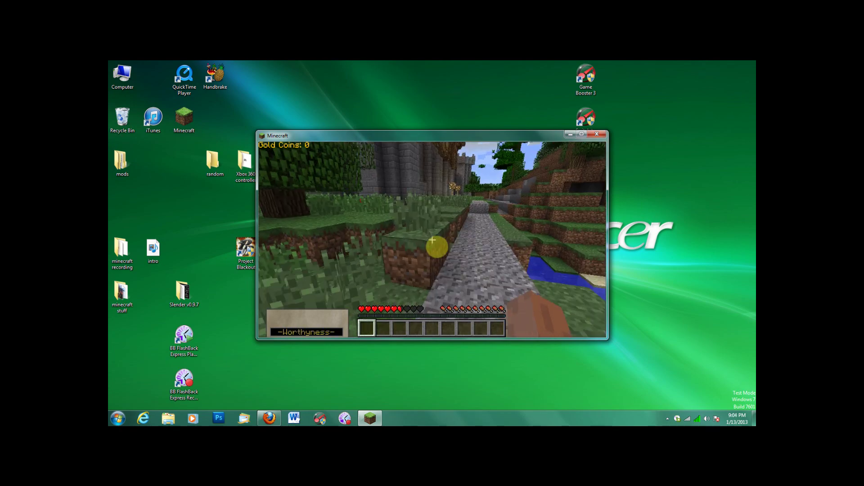
{"action": "key", "text": "w"}
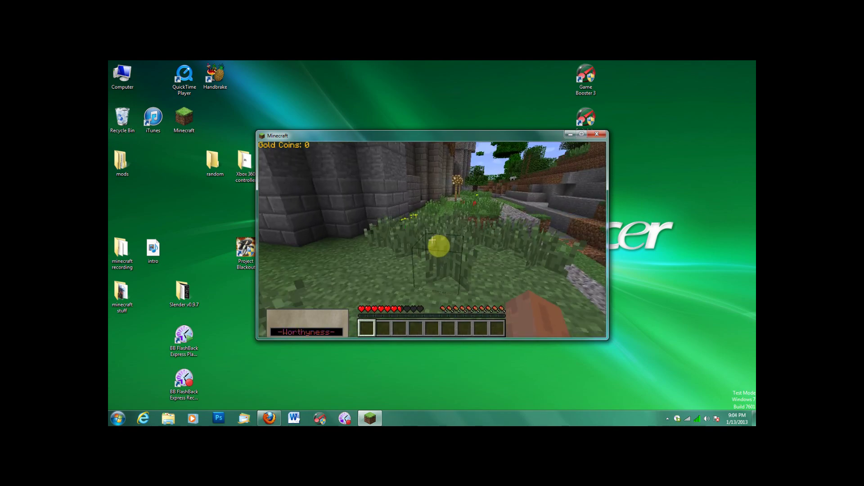
{"action": "key", "text": "w"}
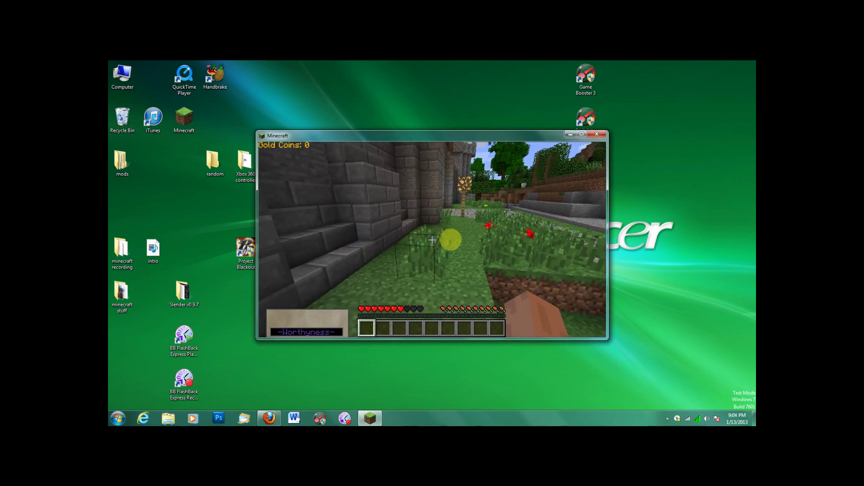
{"action": "key", "text": "w"}
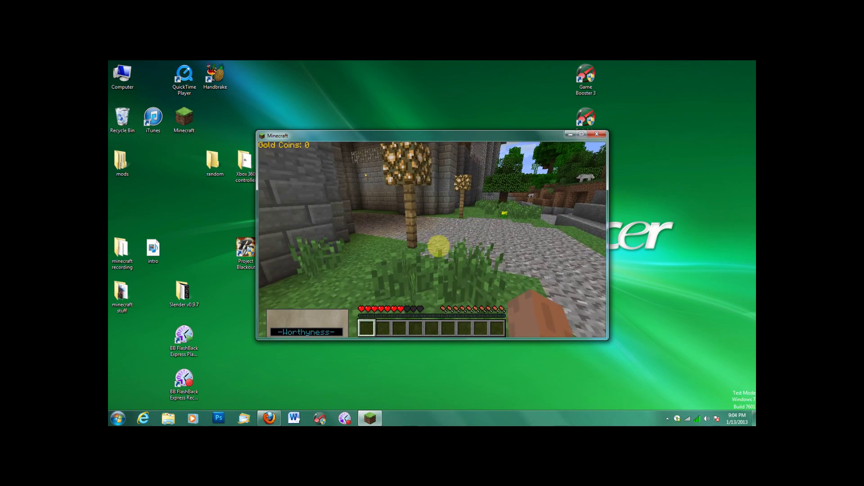
{"action": "key", "text": "w"}
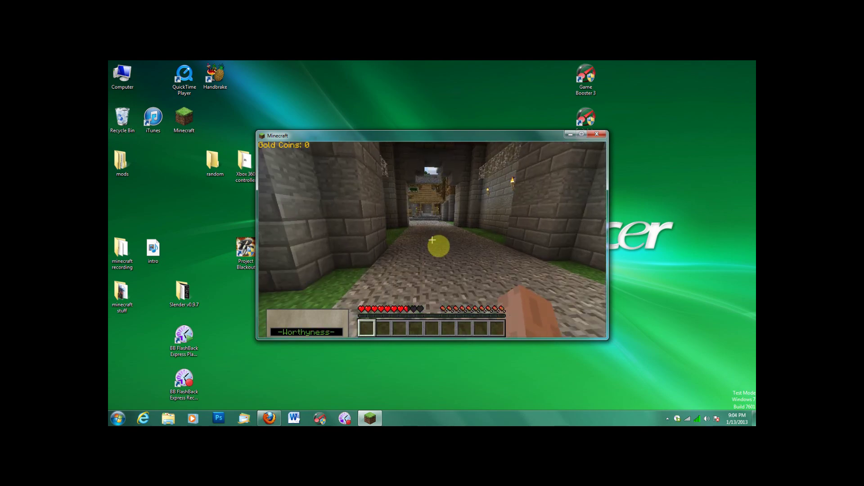
{"action": "key", "text": "w"}
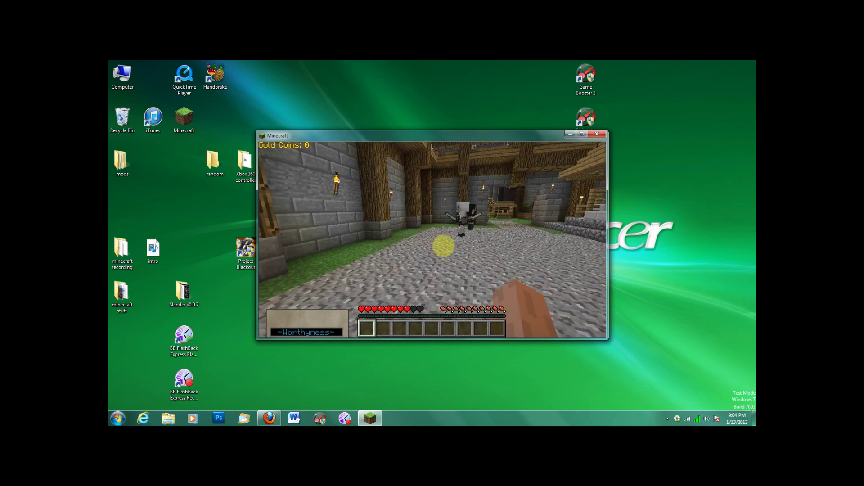
Walk through the hall with benches and roses, along the corridor and by the stairs to the Guild Master's book-lined room.
{"action": "key", "text": "w"}
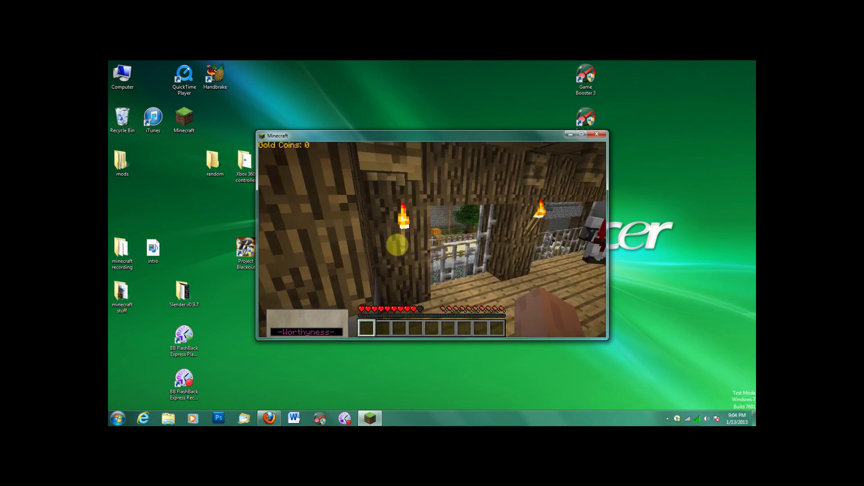
{"action": "key", "text": "w"}
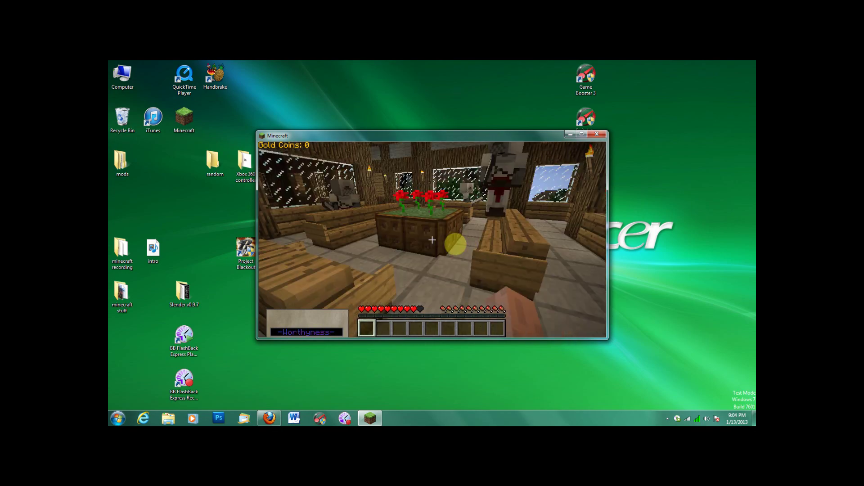
{"action": "key", "text": "w"}
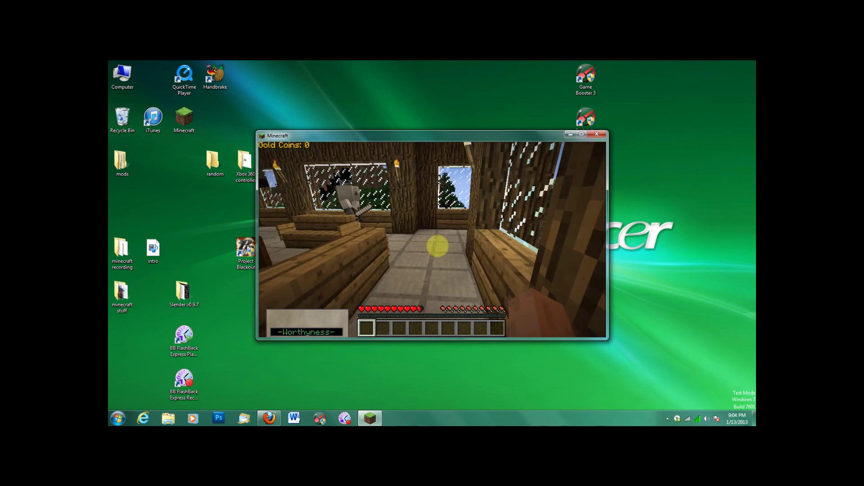
{"action": "key", "text": "w"}
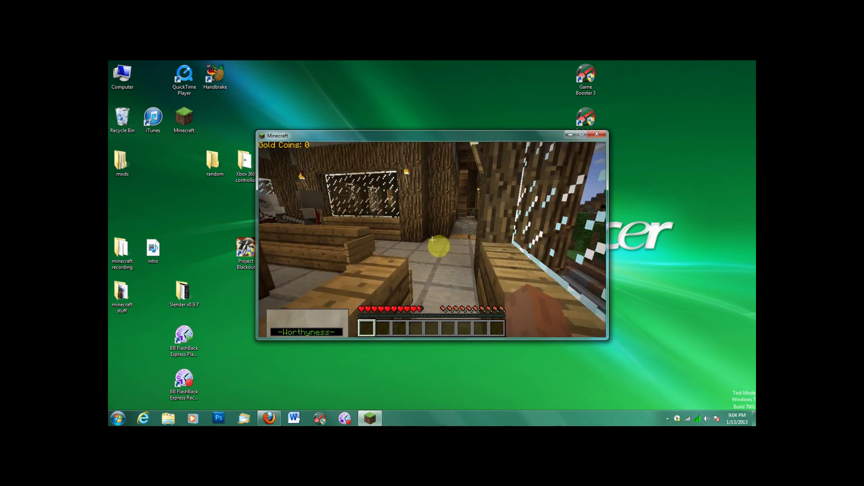
{"action": "key", "text": "w"}
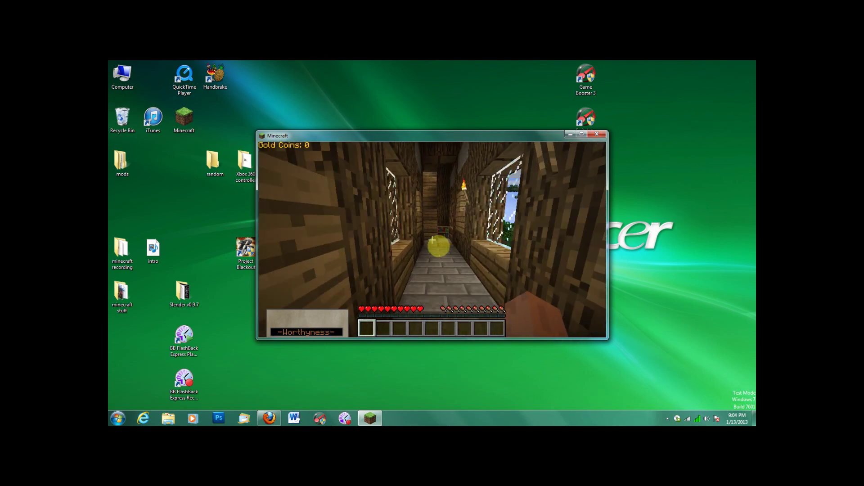
{"action": "key", "text": "w"}
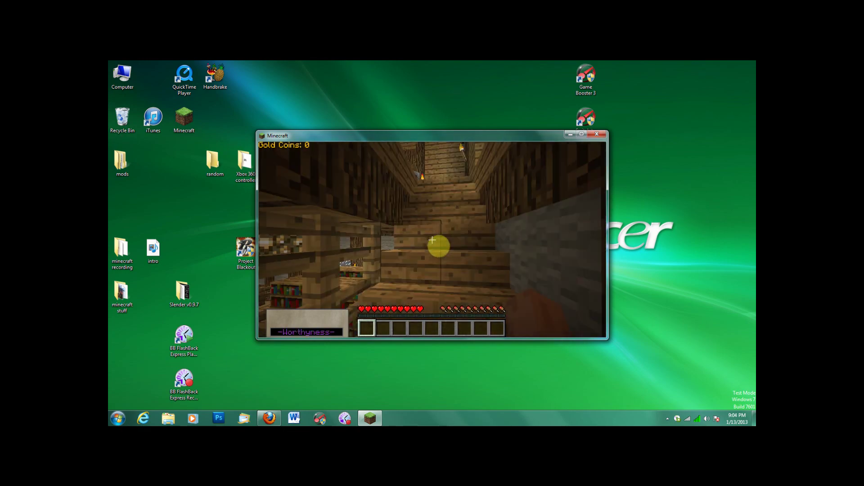
{"action": "key", "text": "w"}
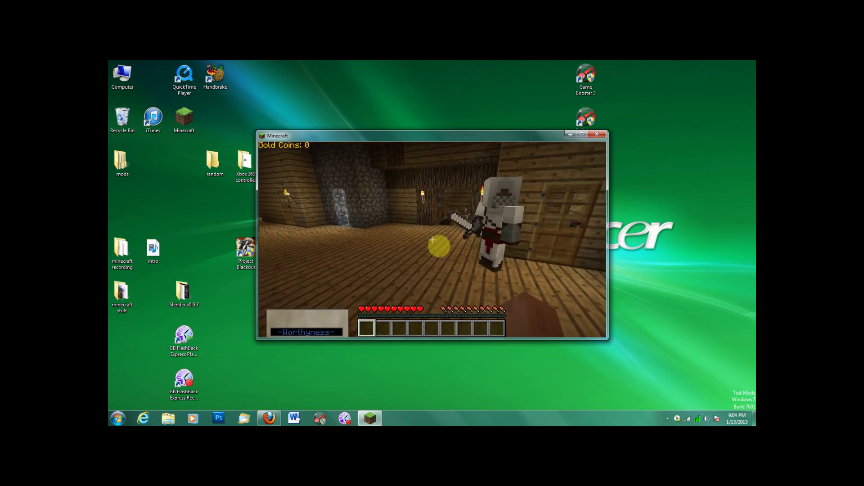
{"action": "key", "text": "w"}
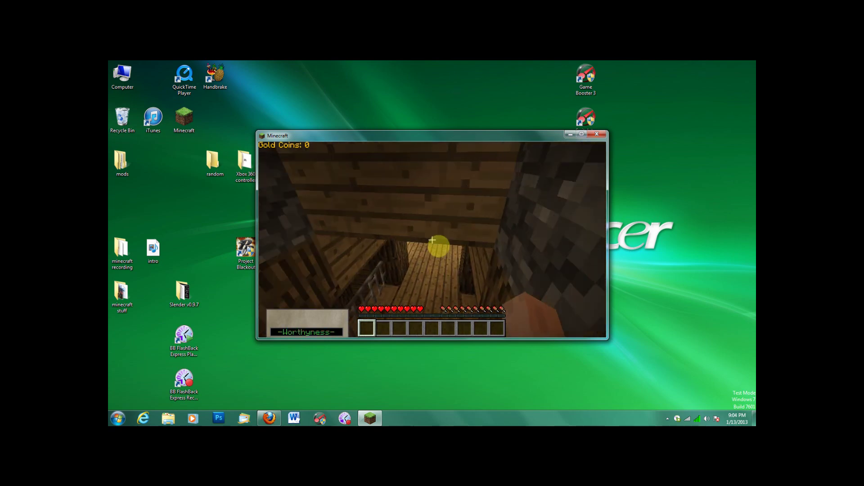
{"action": "key", "text": "w"}
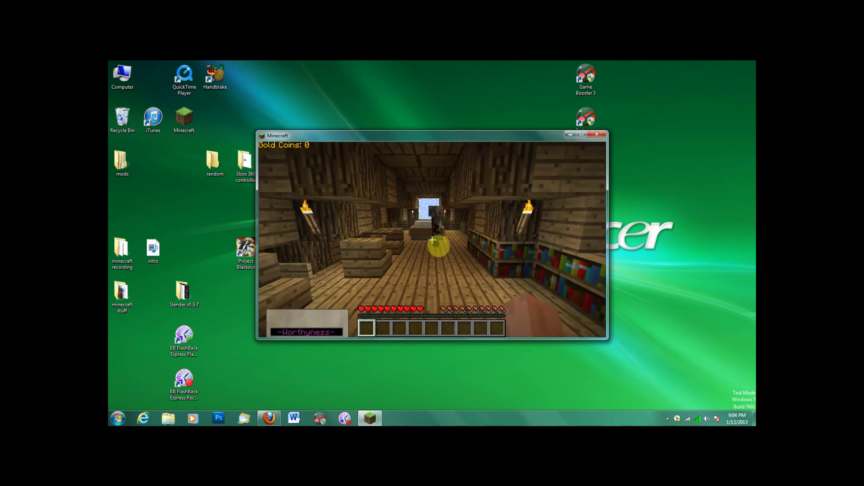
Talk to the Guild Master, sign up for the guild contract and leave the conversation.
{"action": "right_click", "coordinate": [432, 240]}
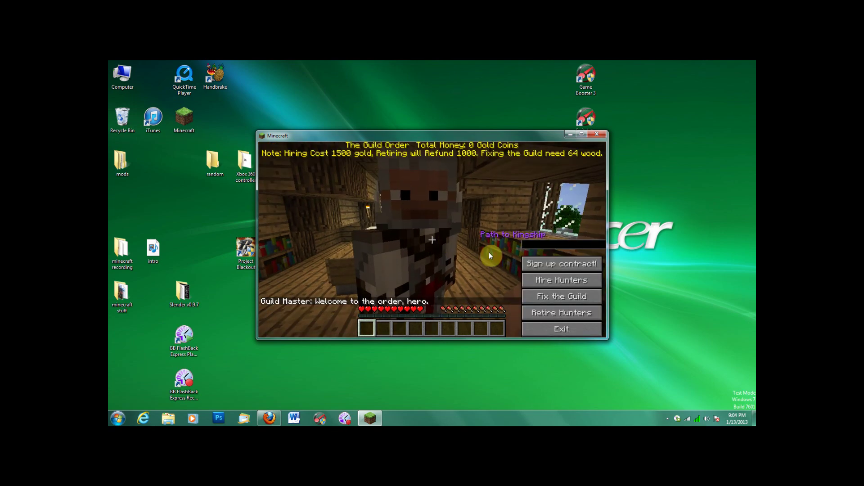
{"action": "left_click", "coordinate": [566, 266]}
{"action": "key", "text": "Escape"}
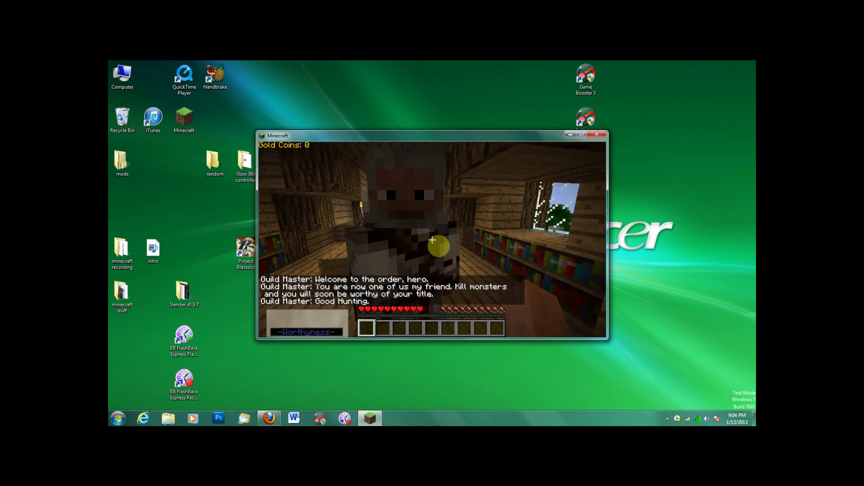
Leave the Guild Master's room and explore back through the guild's stairs and corridor to the stone room with the red carpet.
{"action": "key", "text": "w"}
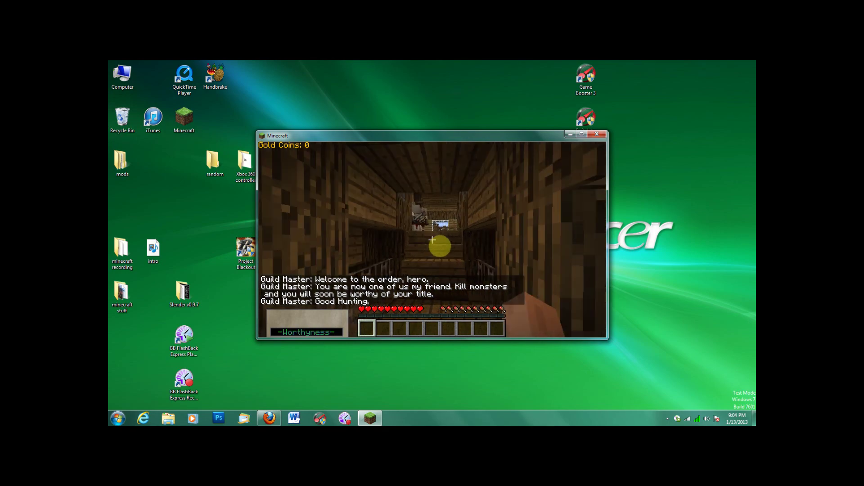
{"action": "key", "text": "w"}
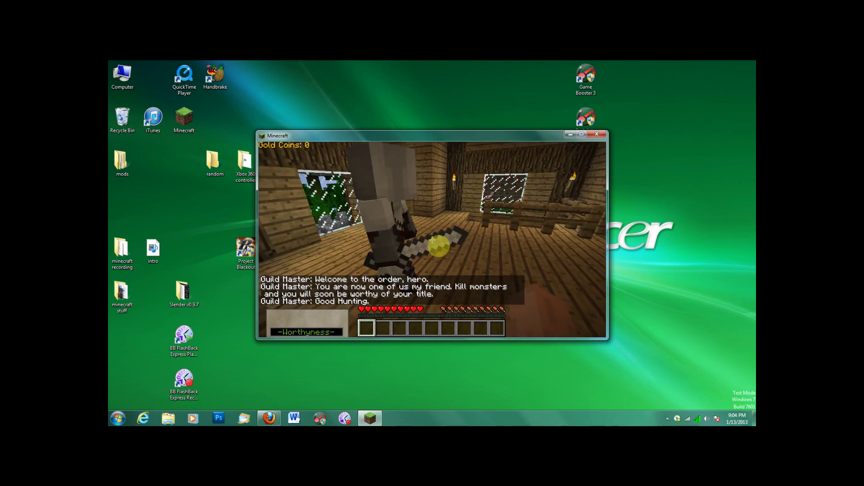
{"action": "key", "text": "w"}
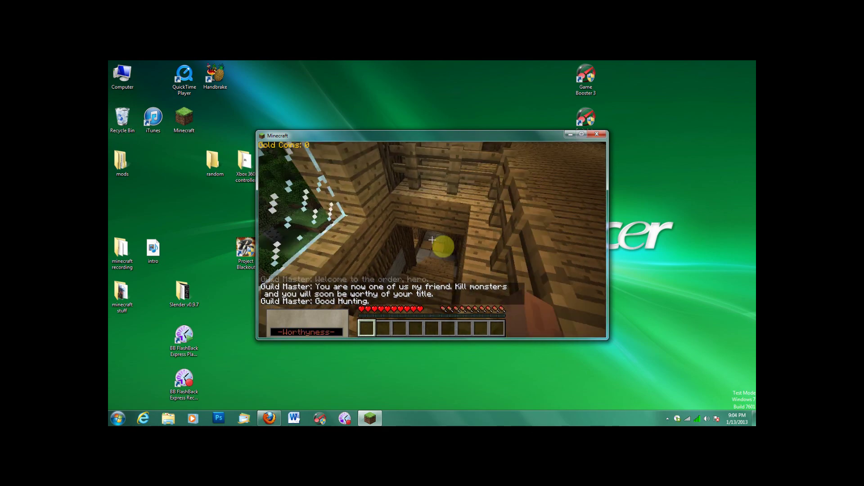
{"action": "key", "text": "w"}
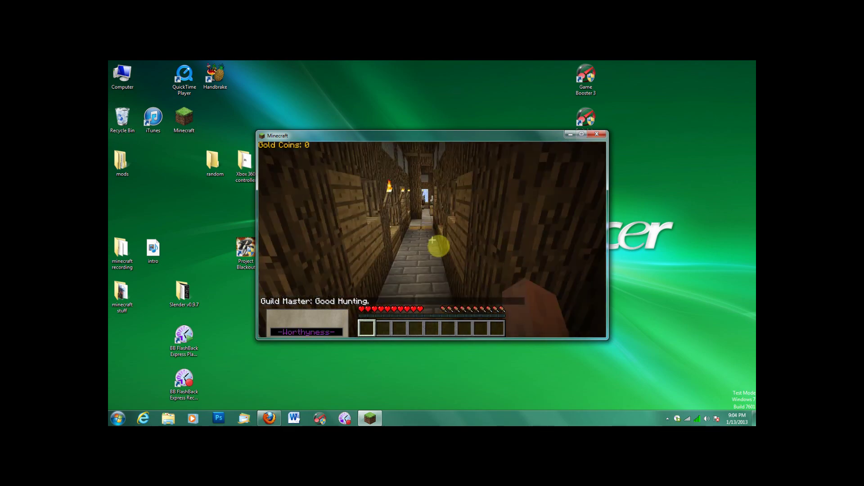
{"action": "key", "text": "w"}
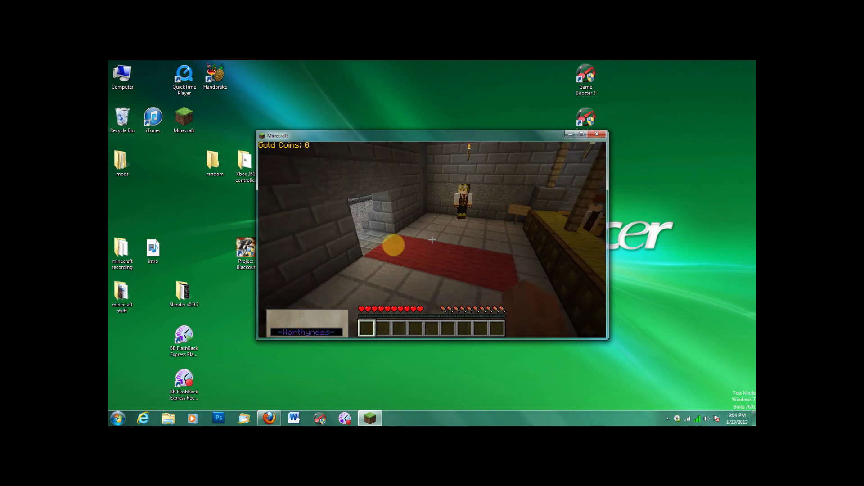
Look around the guild courtyard and walk through the torch-lit opening toward the garden and wooden stall.
{"action": "key", "text": "w"}
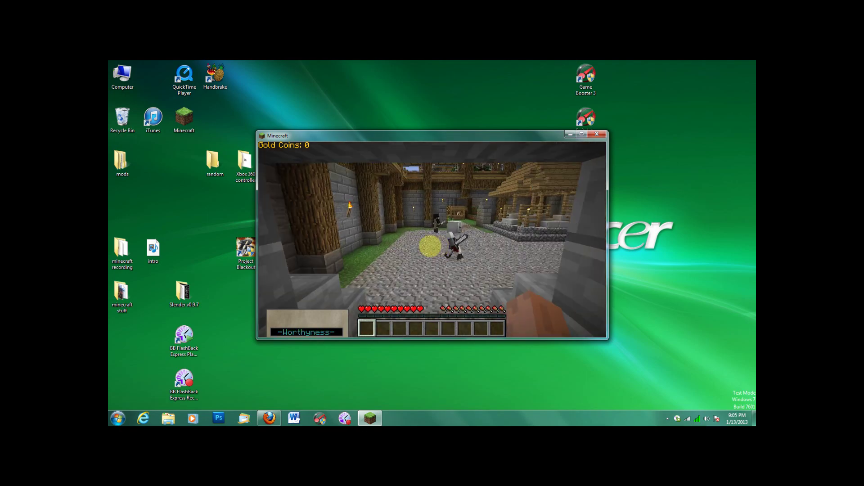
{"action": "mouse_move", "coordinate": [436, 246]}
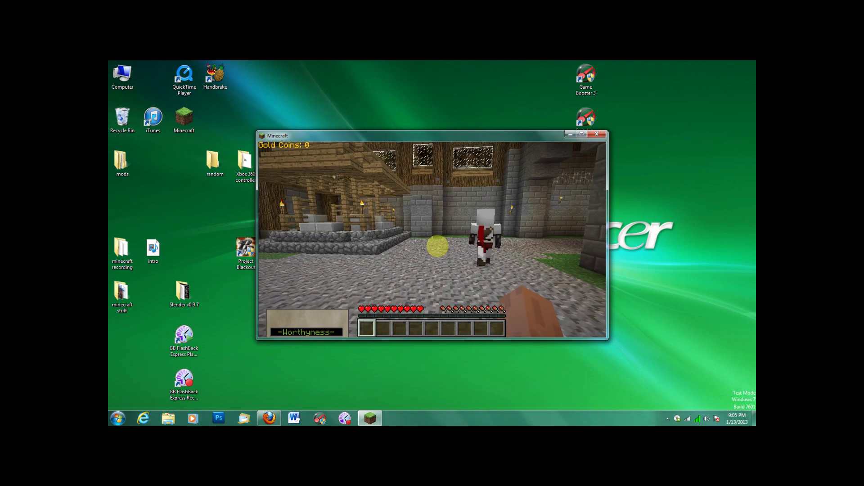
{"action": "key", "text": "w"}
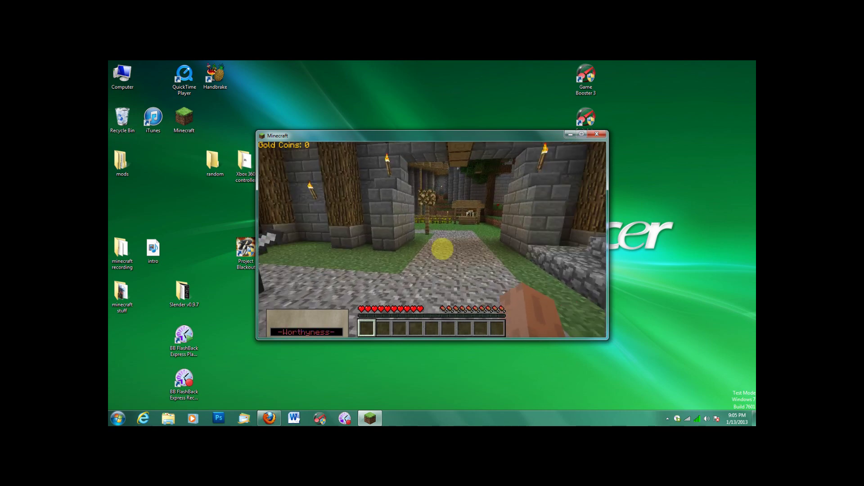
{"action": "key", "text": "w"}
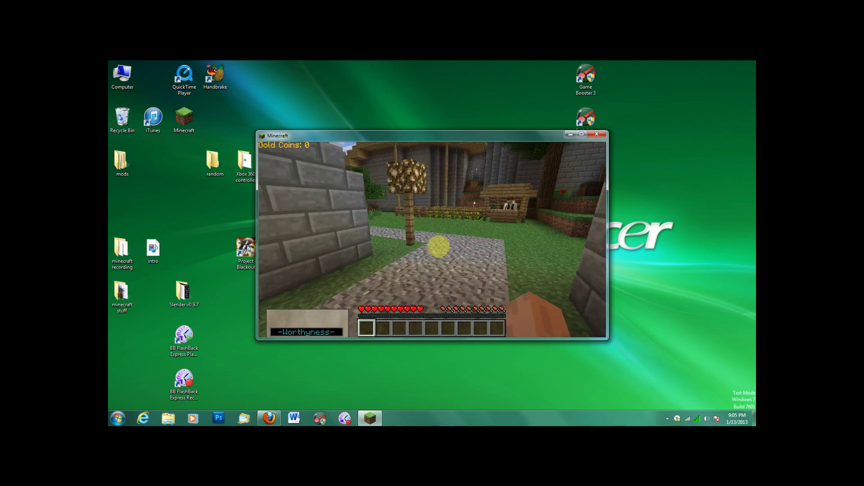
Follow the gravel path through the courtyard to the fenced, open-sided forge and approach the guild member standing inside.
{"action": "key", "text": "w"}
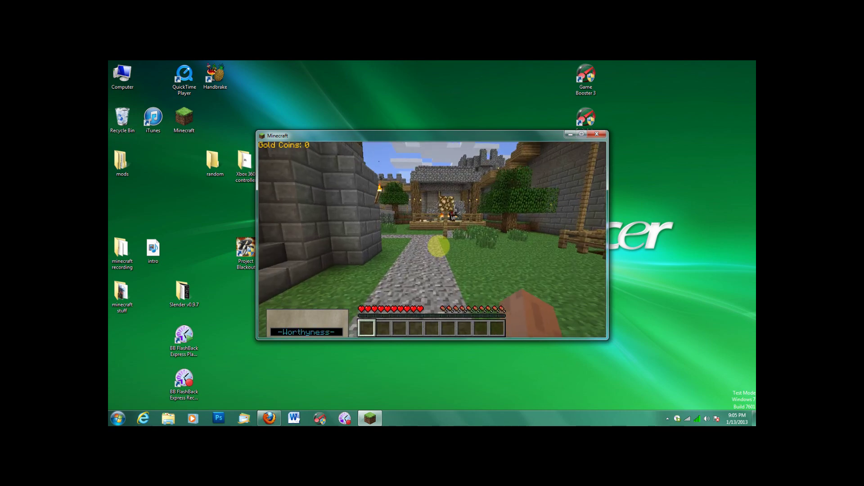
{"action": "key", "text": "w"}
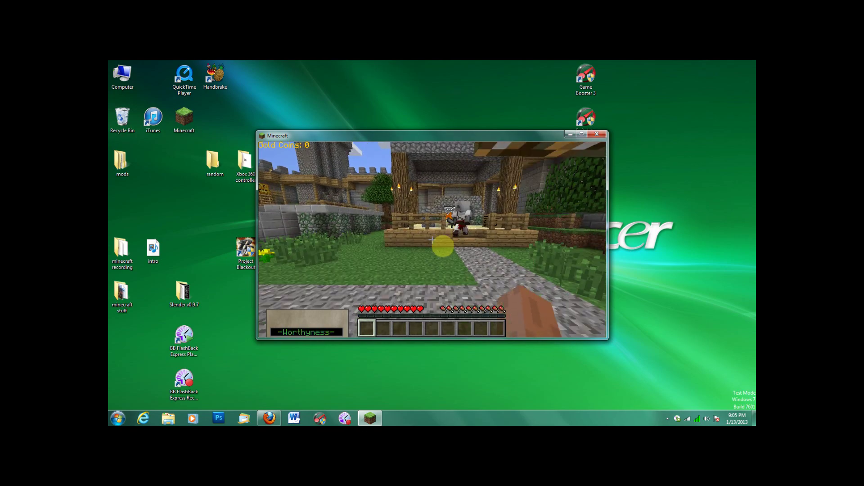
{"action": "key", "text": "w"}
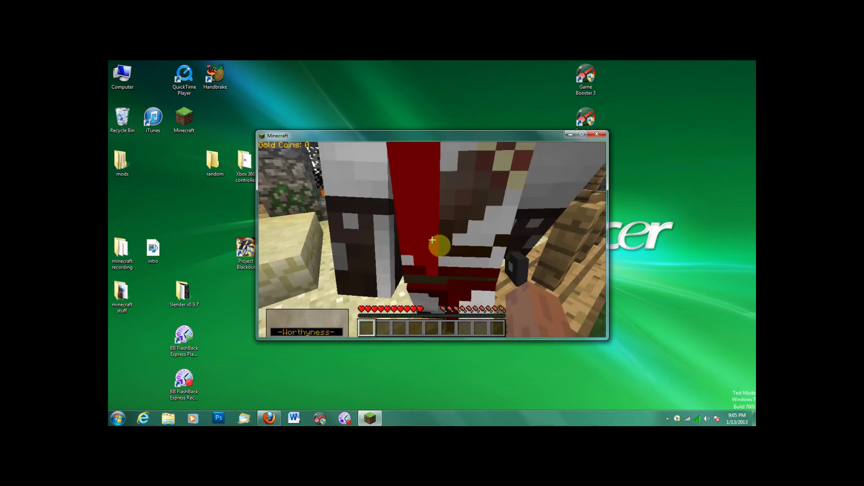
{"action": "key", "text": "w"}
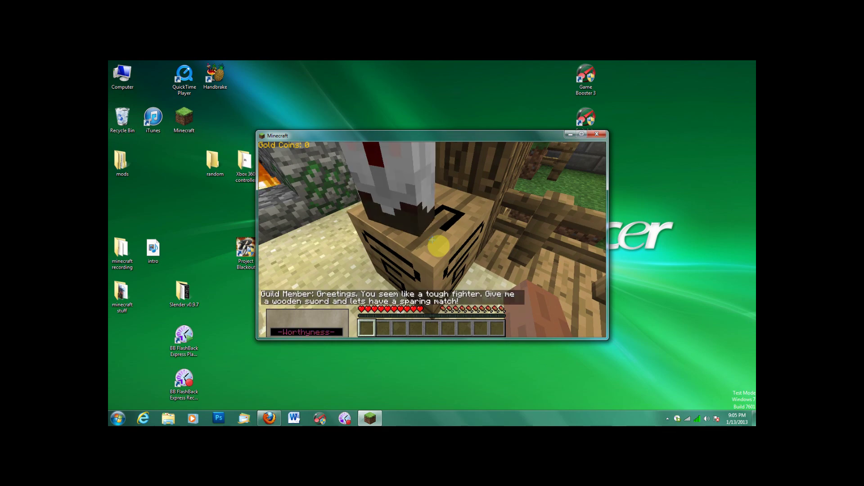
Talk to the white-hooded guild member beside the wooden crate and turn toward the bearded man near the furnace fire.
{"action": "key", "text": "e"}
{"action": "key", "text": "e"}
{"action": "right_click", "coordinate": [432, 240]}
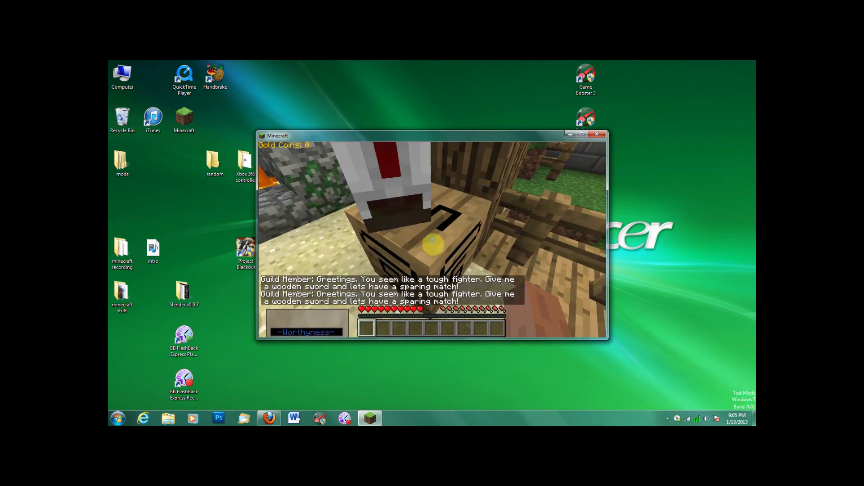
{"action": "mouse_move", "coordinate": [438, 244]}
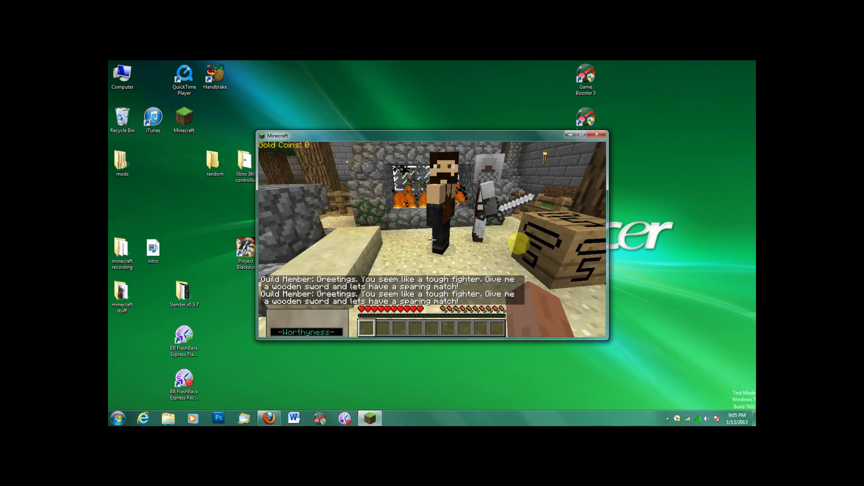